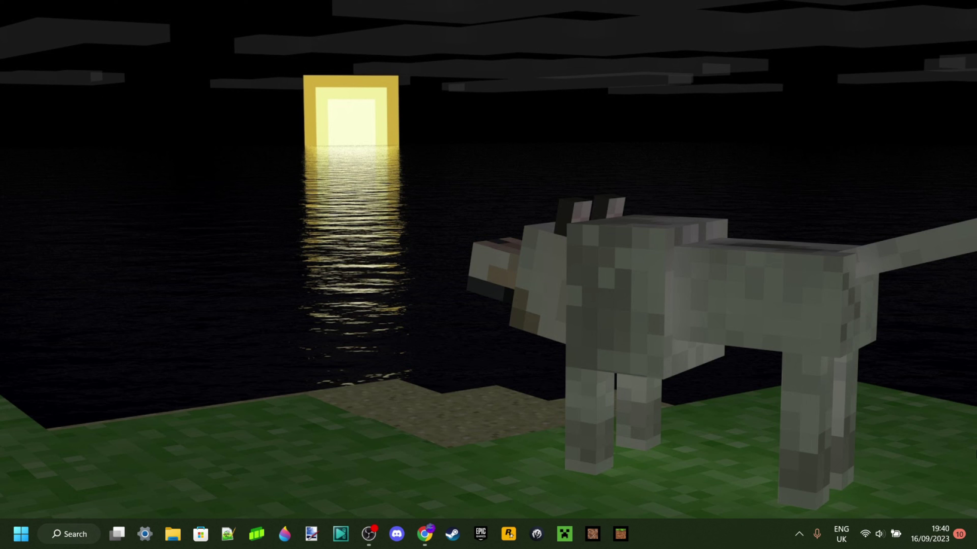
Turn on Show desktop icons from the desktop's View menu.
right_click(644, 386)
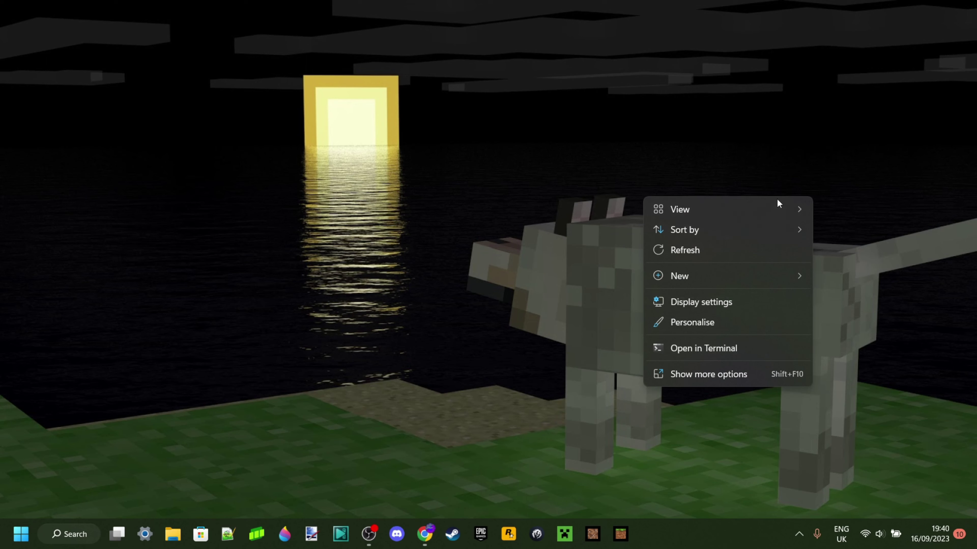
mouse_move(776, 202)
left_click(772, 319)
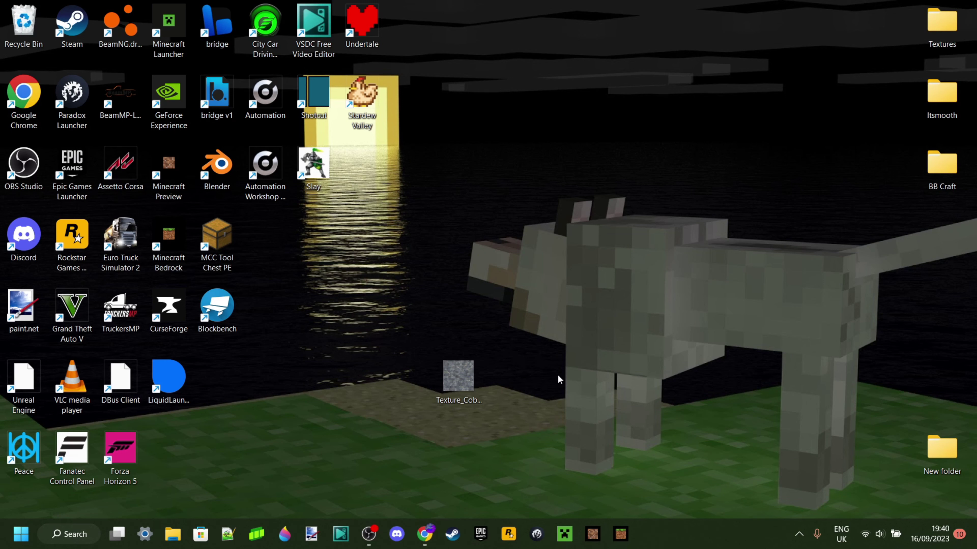
Open the Texture_CobblestoneStylized_basecolor-1024x1024 image in Photos and maximize the window.
double_click(464, 375)
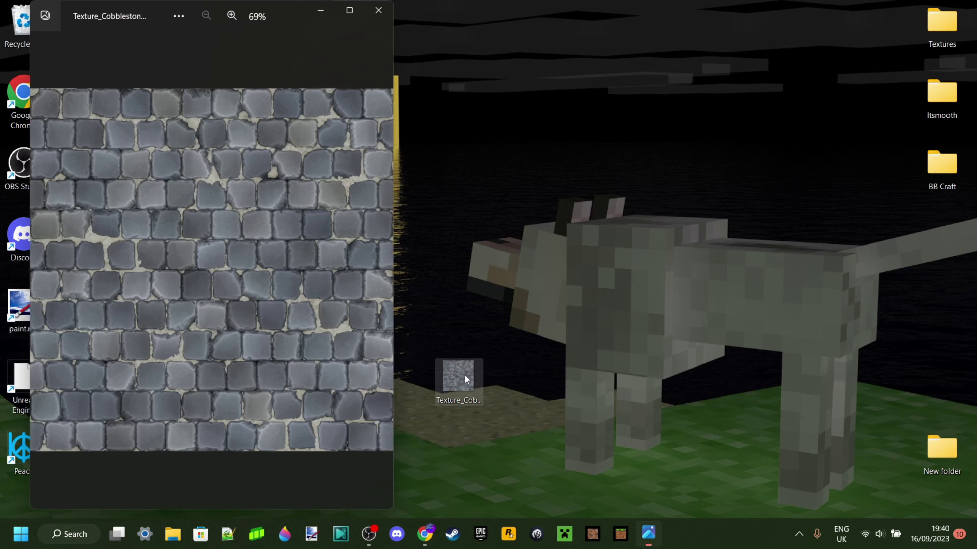
left_click(349, 10)
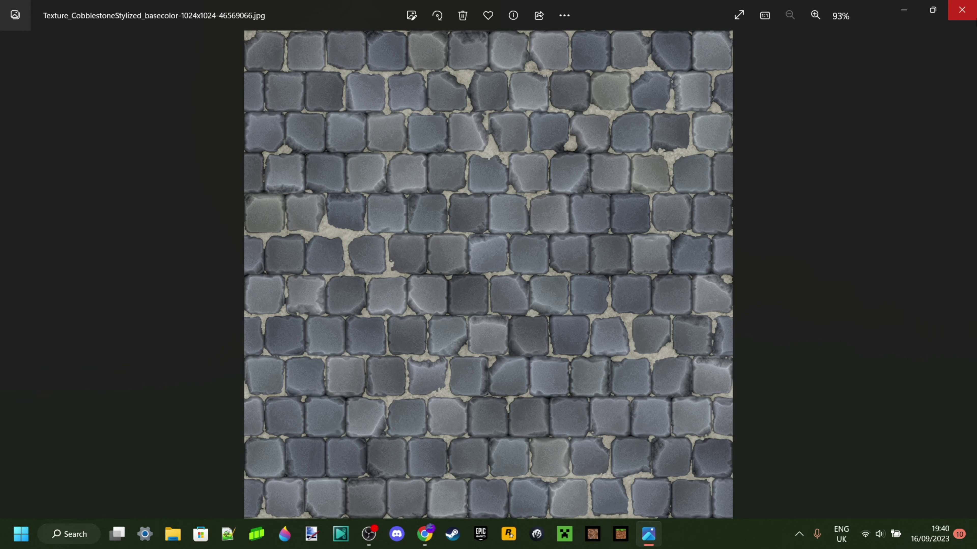
Close Photos and create a desktop folder named with the creator's handle plus 'Better Cobblestone'.
left_click(961, 9)
right_click(533, 374)
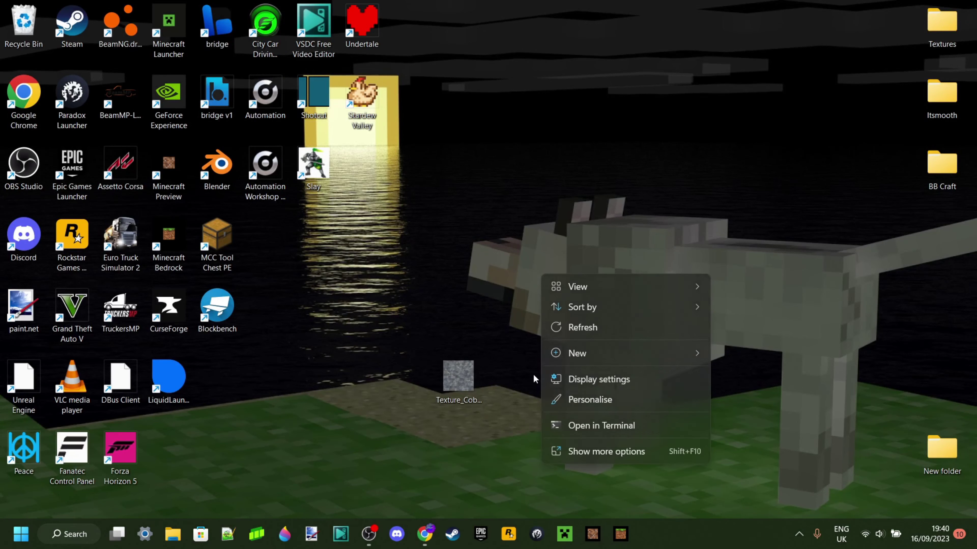
mouse_move(682, 300)
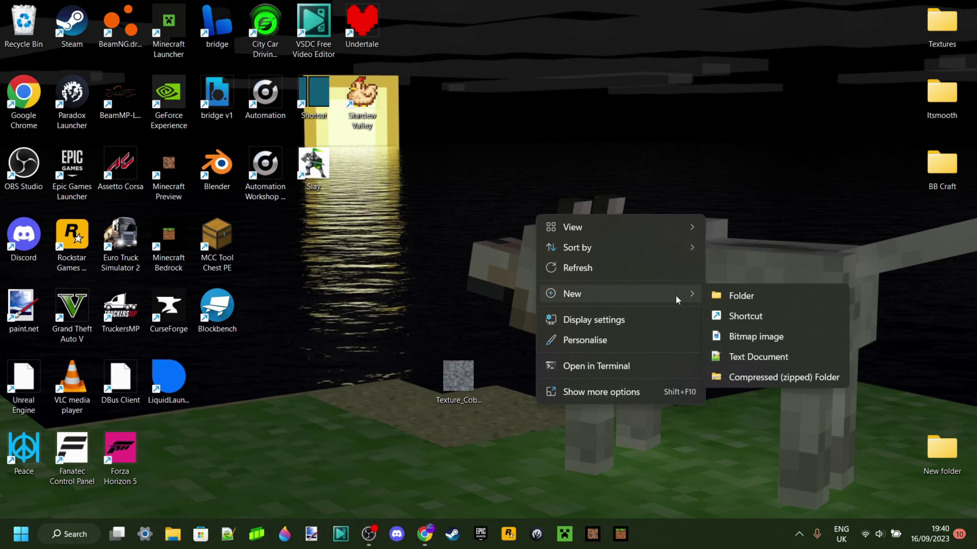
left_click(719, 294)
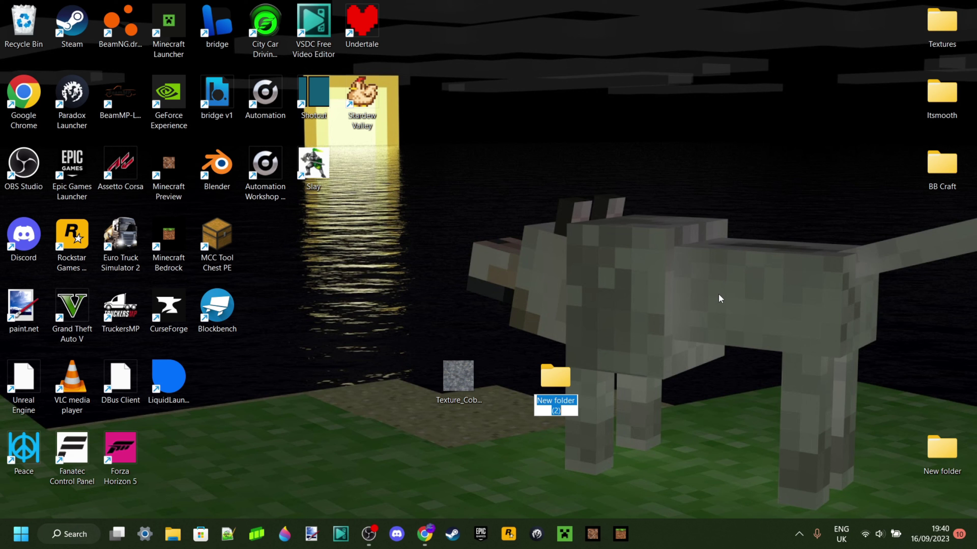
type("Itsme64's")
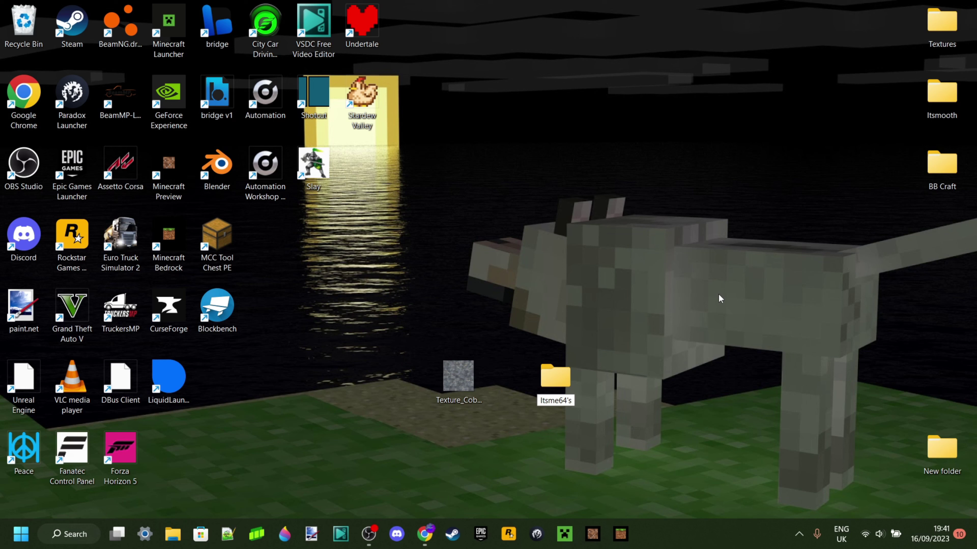
type(" Bett")
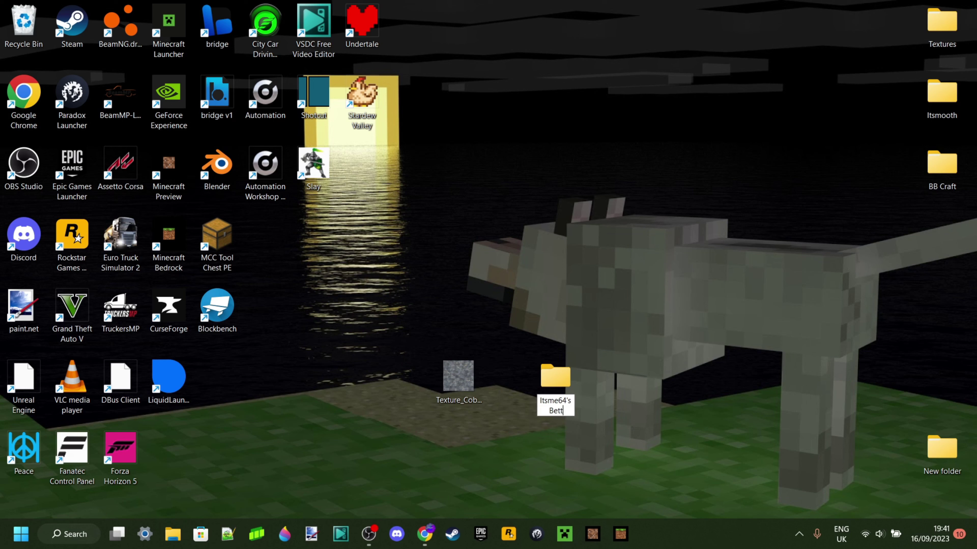
type("er Cobblestone")
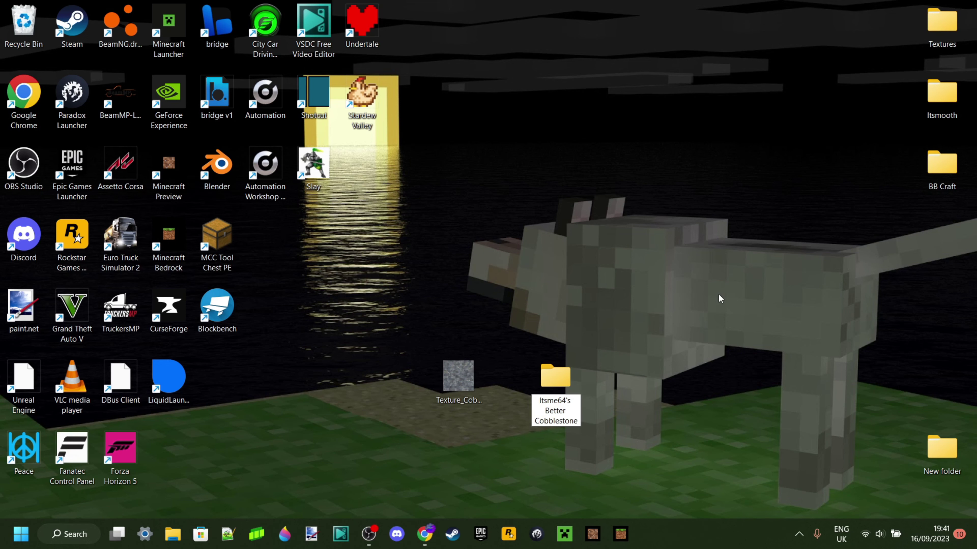
key("Return")
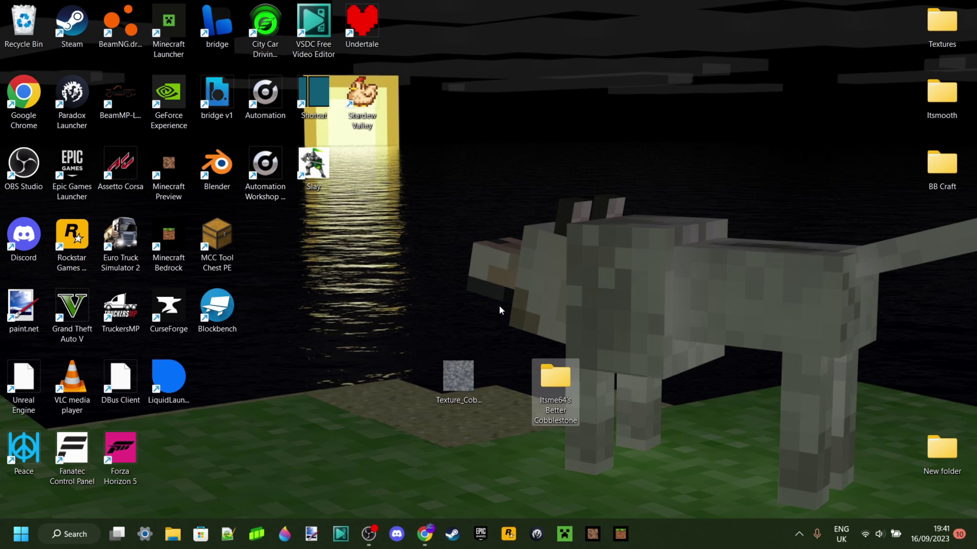
Open the pack folder maximized and create a subfolder named 'assets' inside it.
double_click(551, 370)
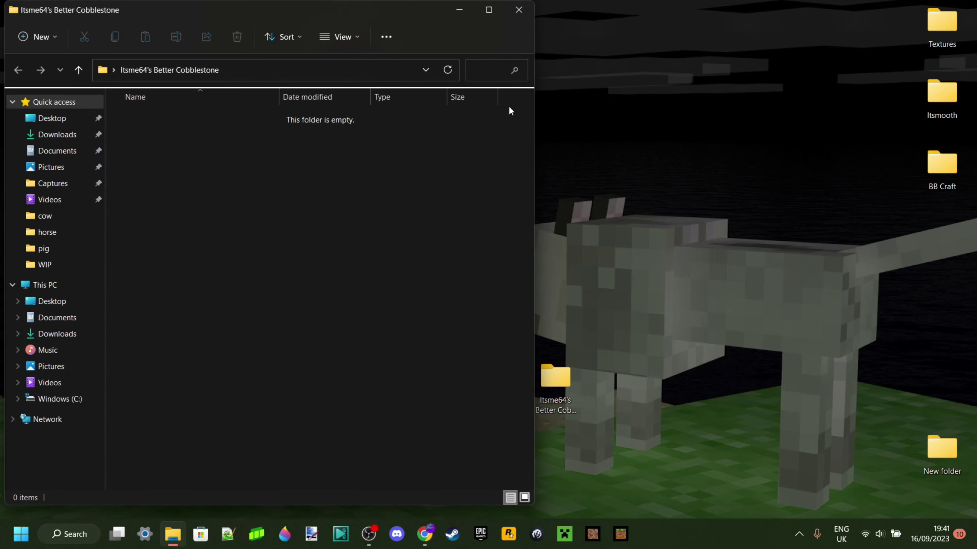
left_click(488, 10)
right_click(321, 177)
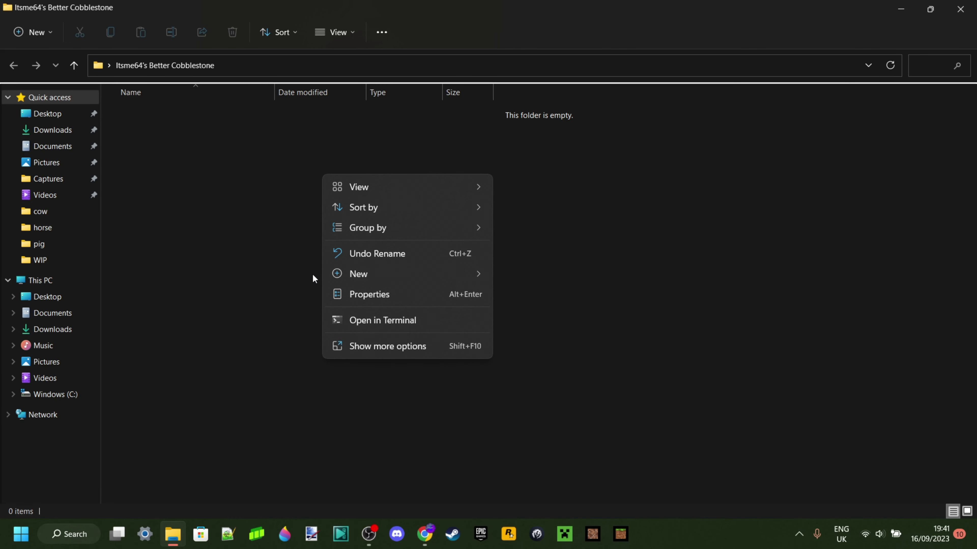
mouse_move(353, 274)
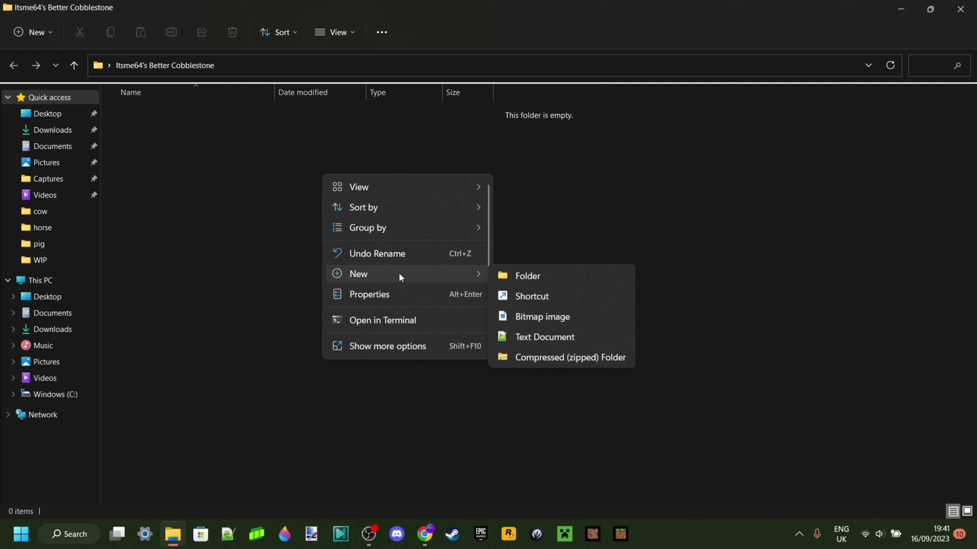
left_click(509, 275)
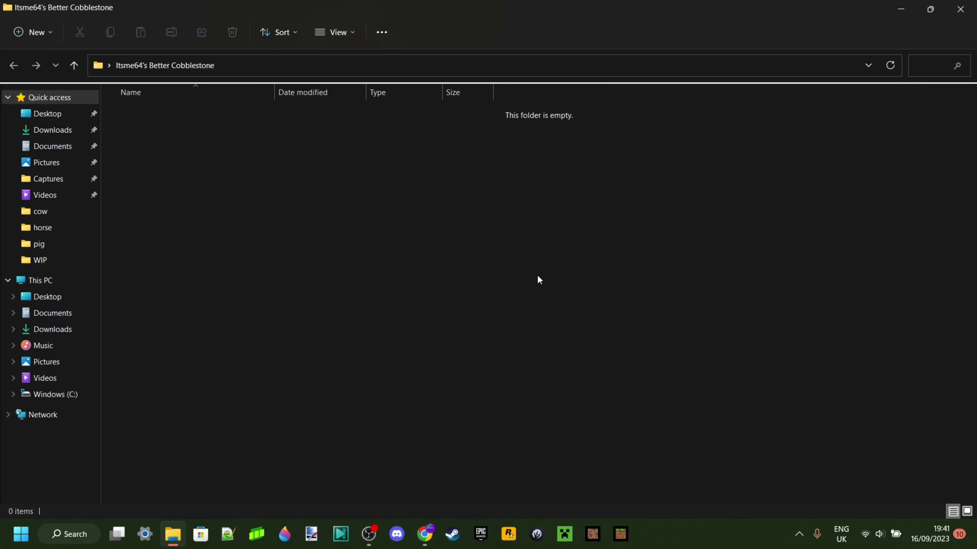
type("asstes")
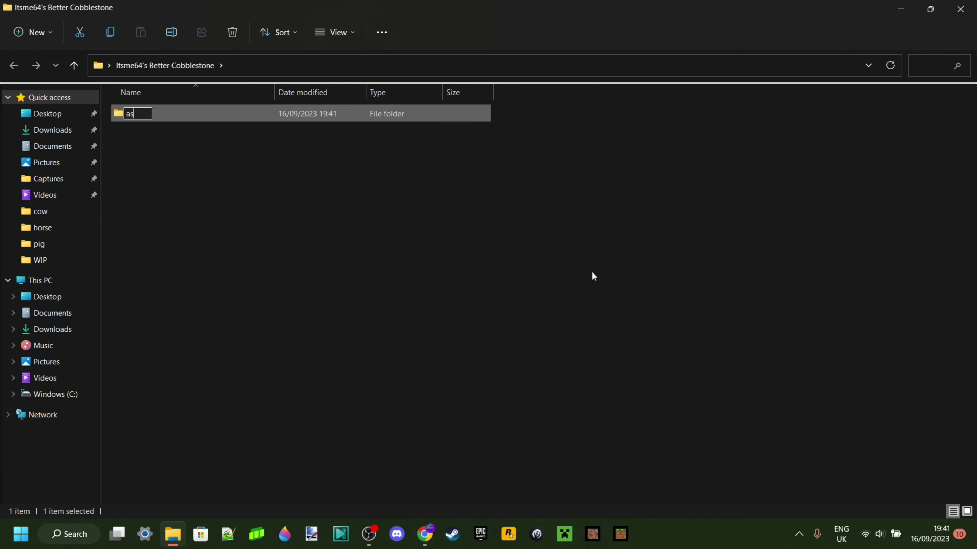
key("BackSpace")
key("BackSpace")
key("BackSpace")
type("ets")
left_click(197, 172)
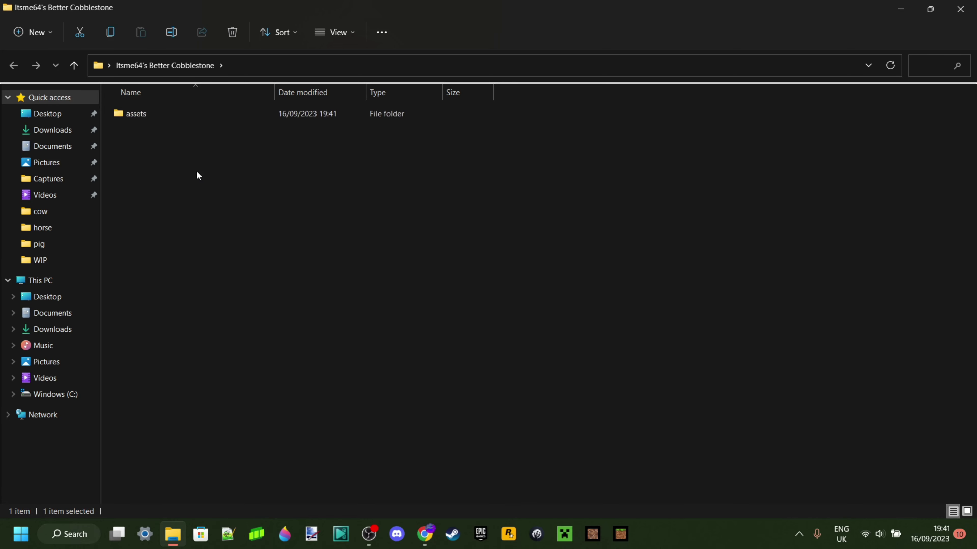
Inside assets, create a folder named 'minecraft'.
double_click(170, 115)
right_click(242, 220)
mouse_move(383, 319)
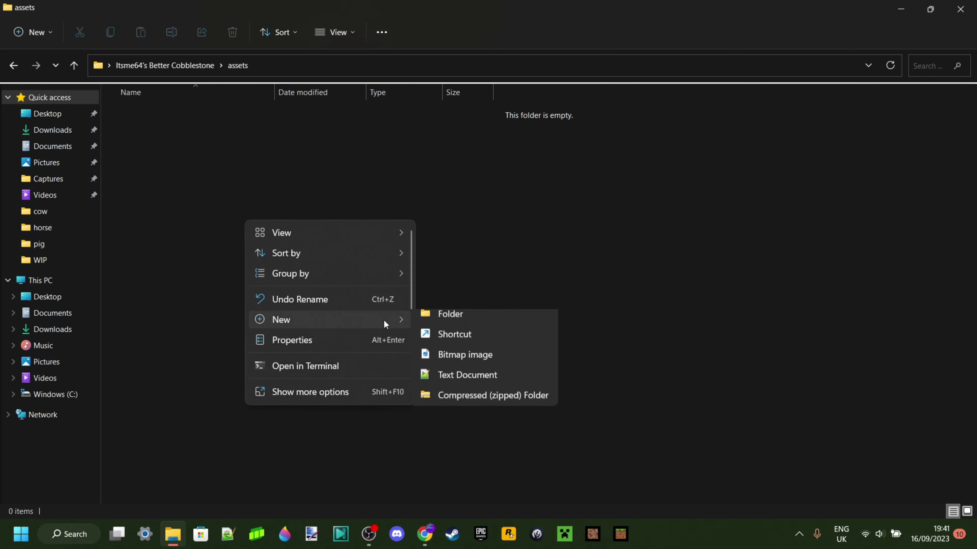
left_click(433, 320)
type("minecraft")
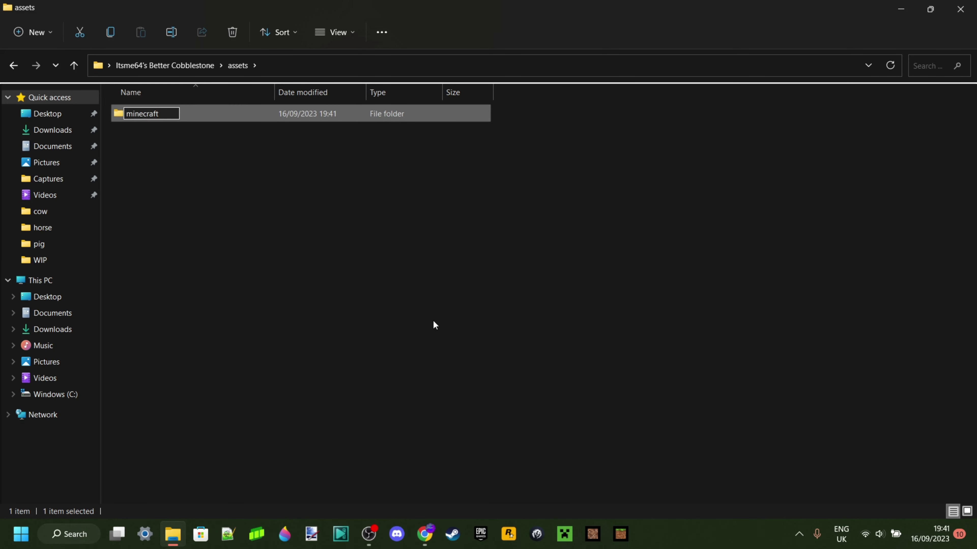
key("Return")
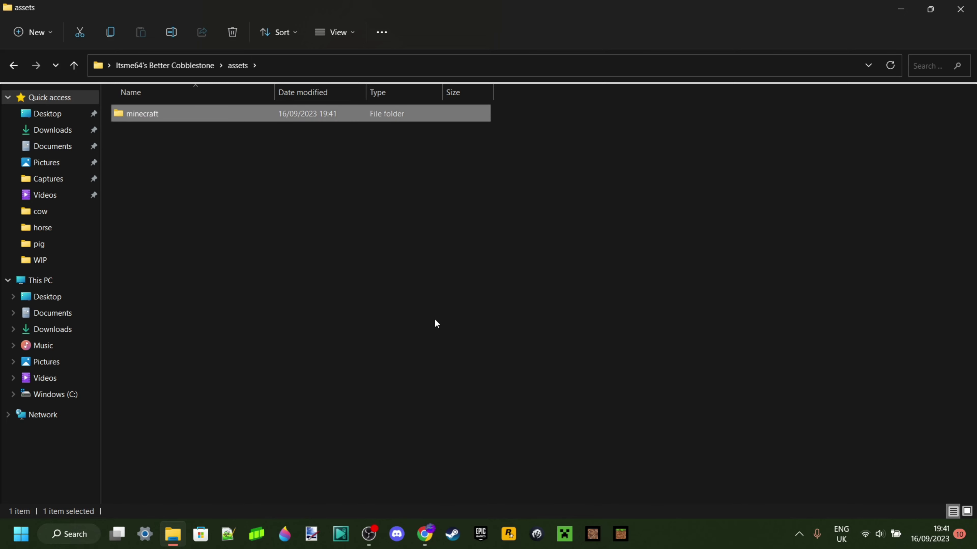
left_click(434, 324)
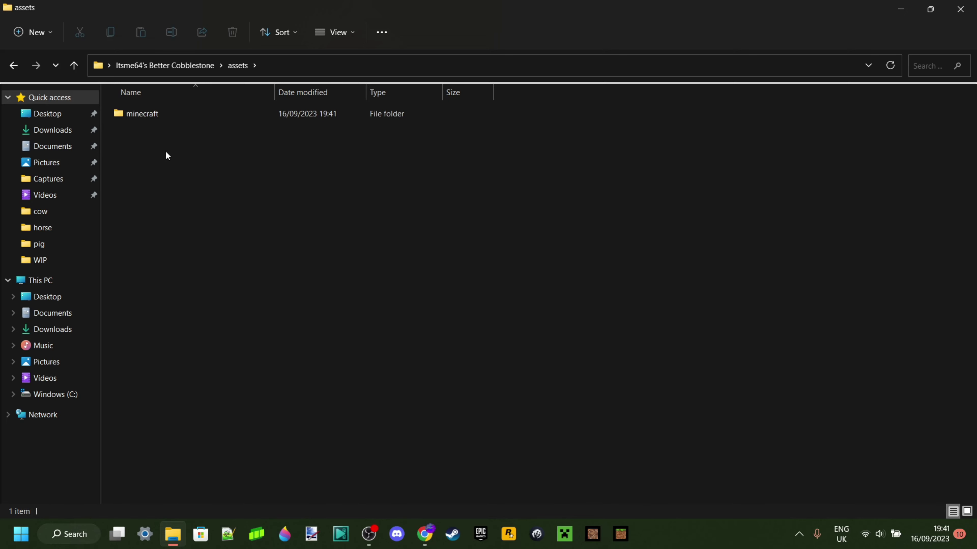
Inside minecraft, create a folder named 'textures'.
double_click(173, 114)
right_click(258, 197)
mouse_move(375, 300)
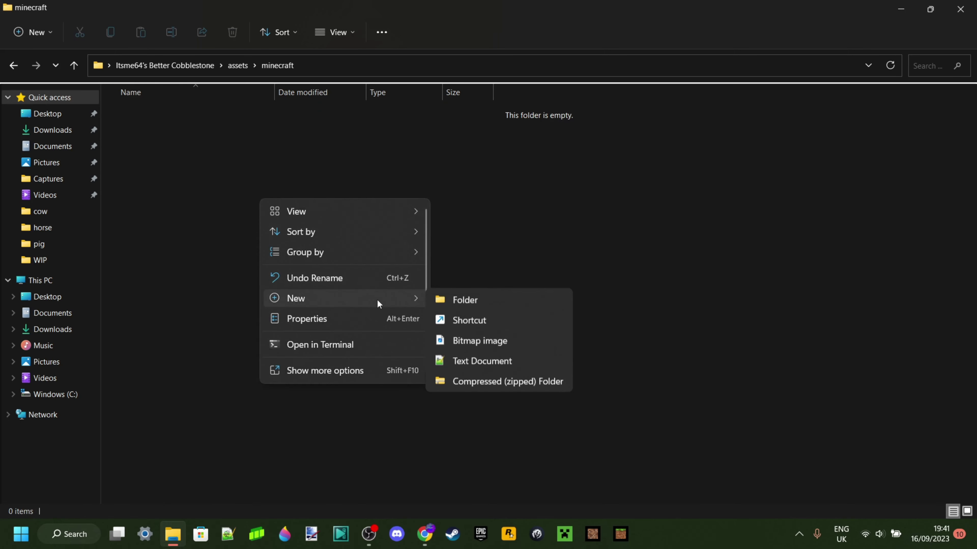
left_click(460, 300)
type("textures")
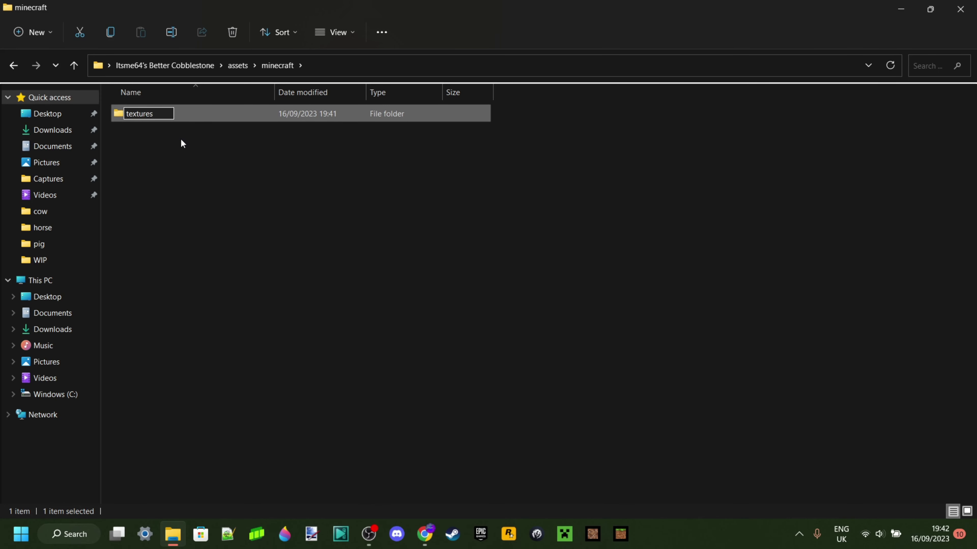
key("Return")
Inside textures, create a folder named 'block' and open it.
double_click(157, 115)
right_click(217, 179)
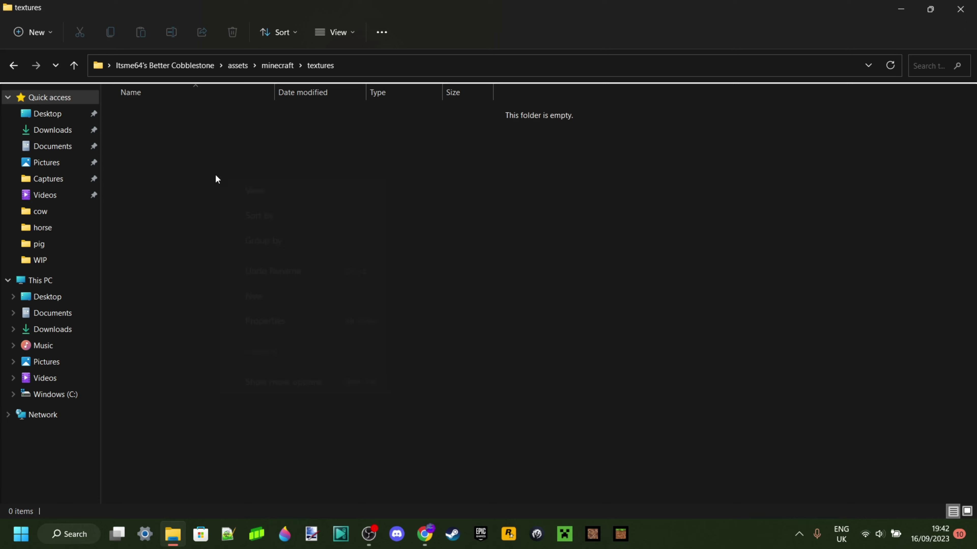
left_click(413, 277)
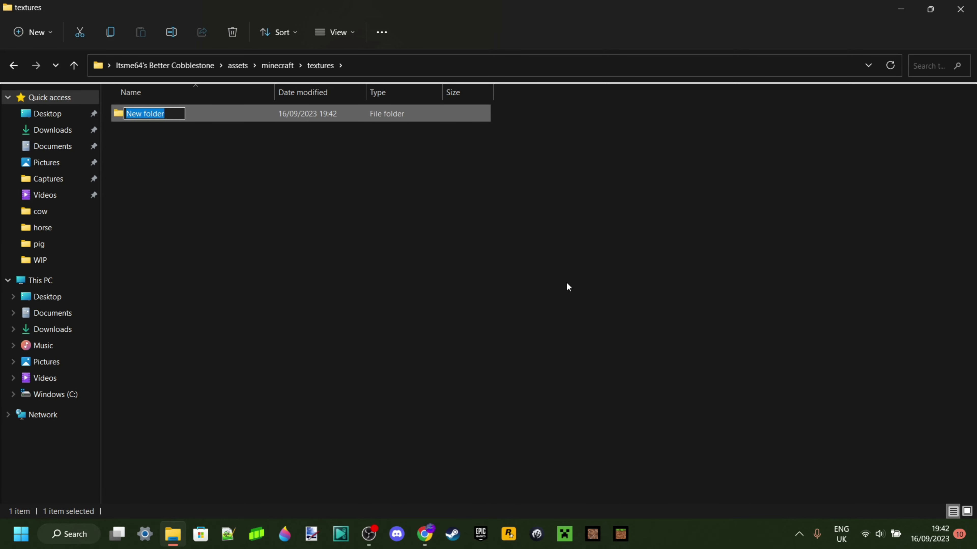
type("block")
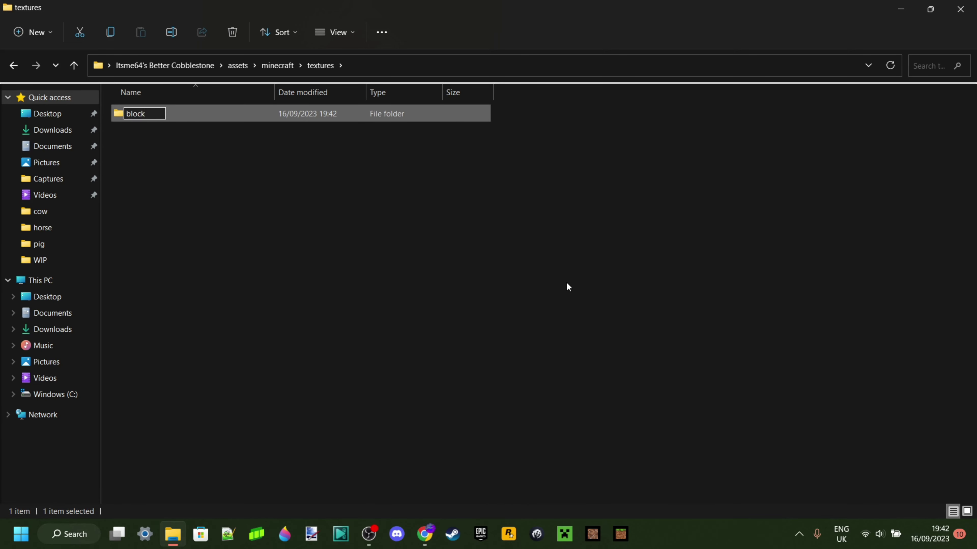
type("s")
key("BackSpace")
left_click(286, 196)
double_click(144, 112)
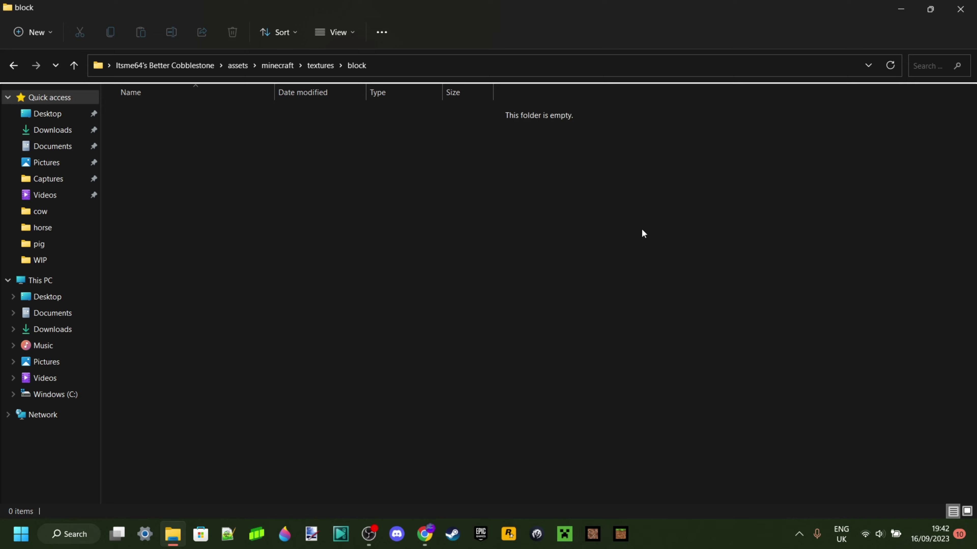
Drag the cobblestone texture from the desktop into the block folder.
left_click(927, 15)
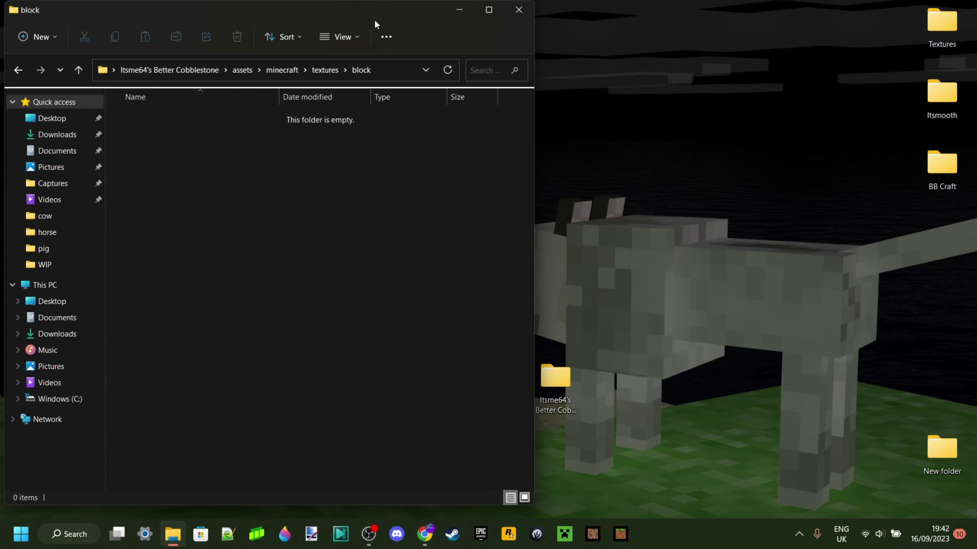
left_click_drag(374, 24, 862, 38)
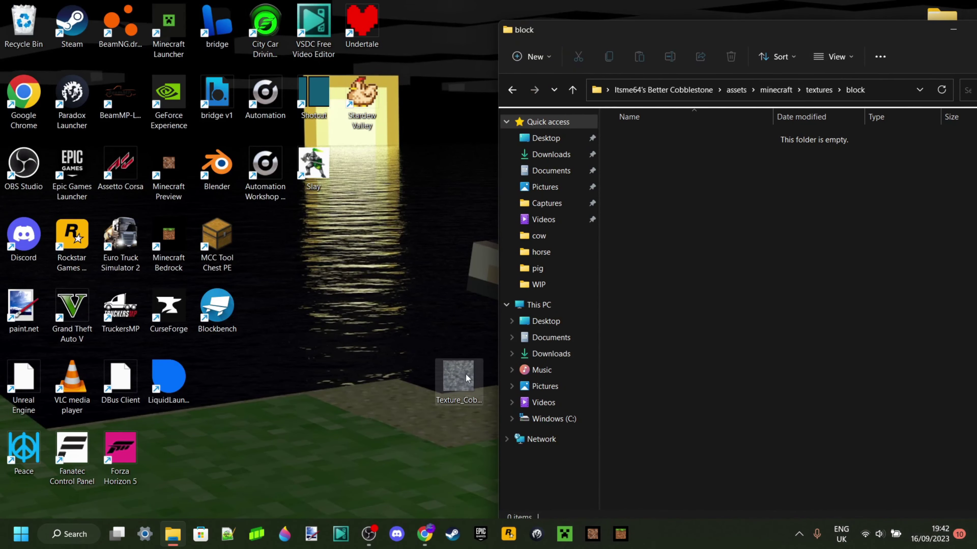
left_click_drag(467, 378, 686, 219)
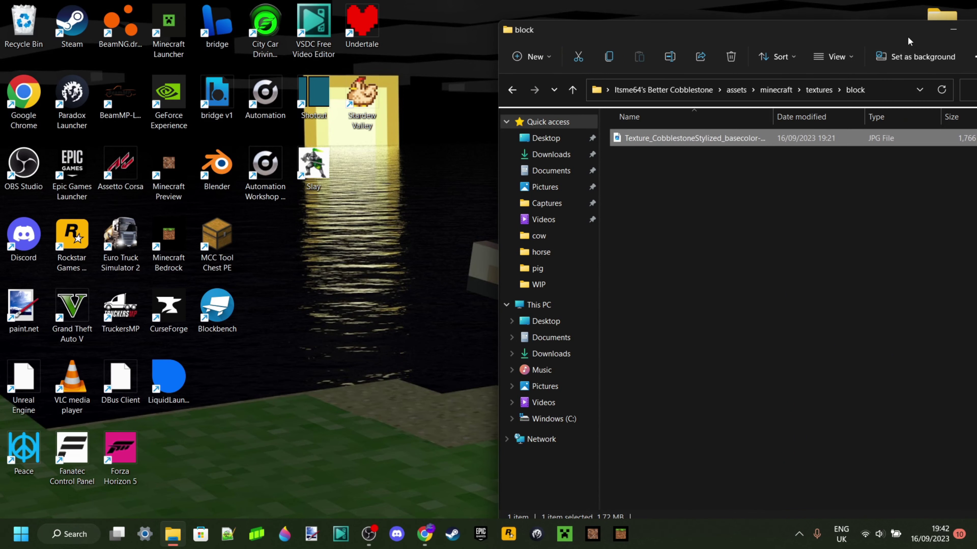
left_click_drag(899, 28, 750, 24)
double_click(751, 25)
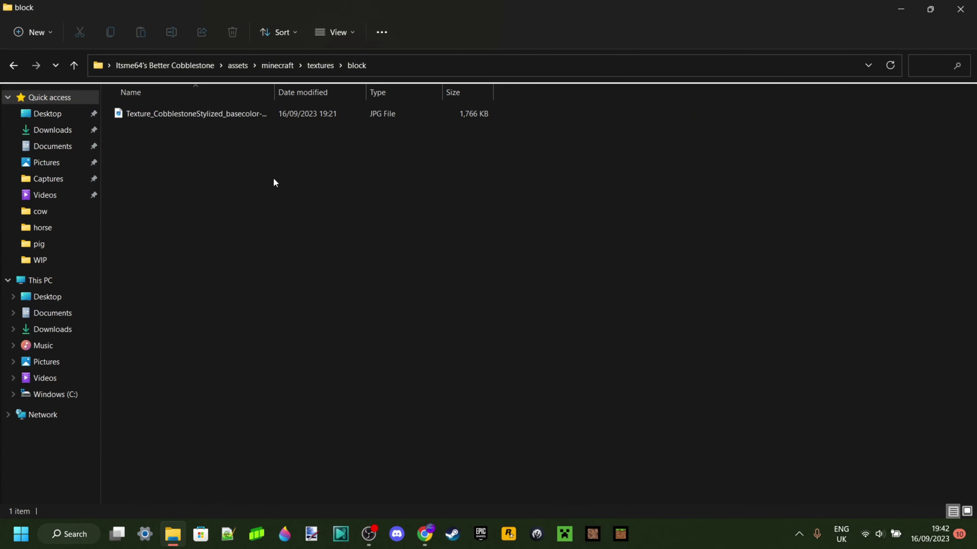
Open the cobblestone texture JPG in Paint 3D.
right_click(145, 112)
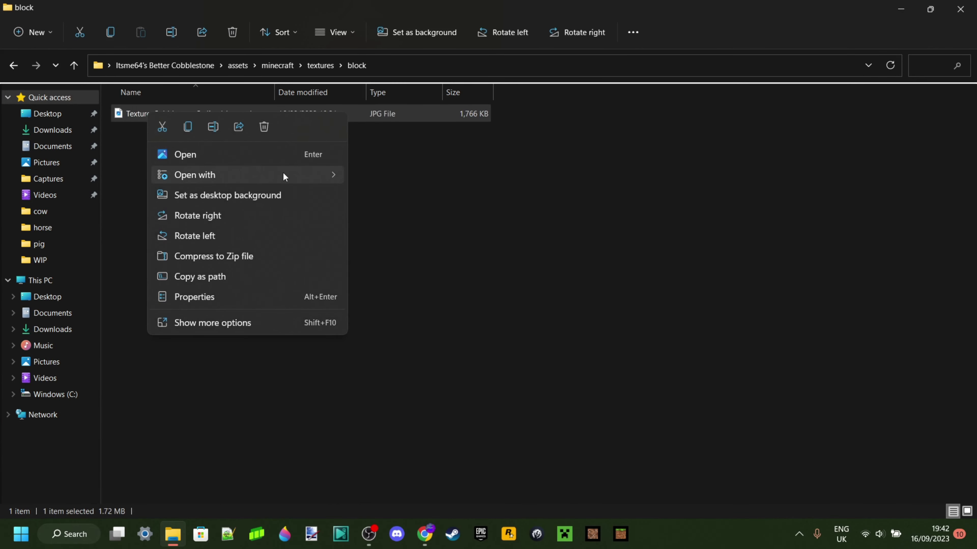
mouse_move(293, 175)
left_click(403, 216)
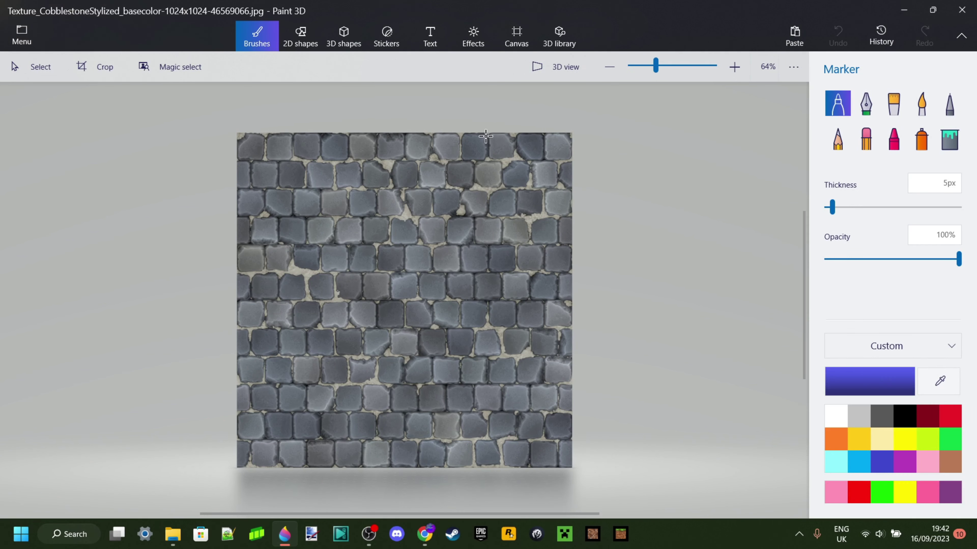
Crop the texture to a 1:1 square of 1024 × 1024 px and save it.
left_click(96, 67)
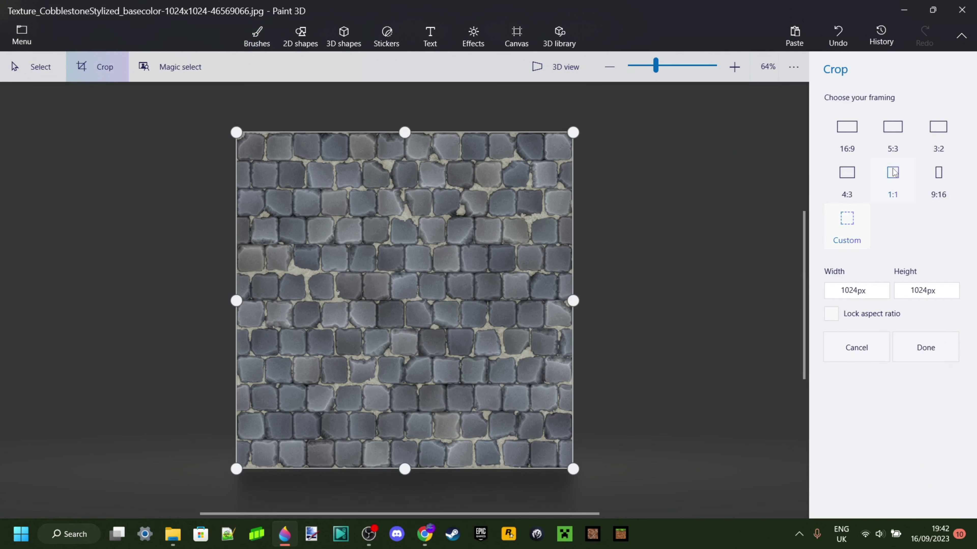
left_click(893, 173)
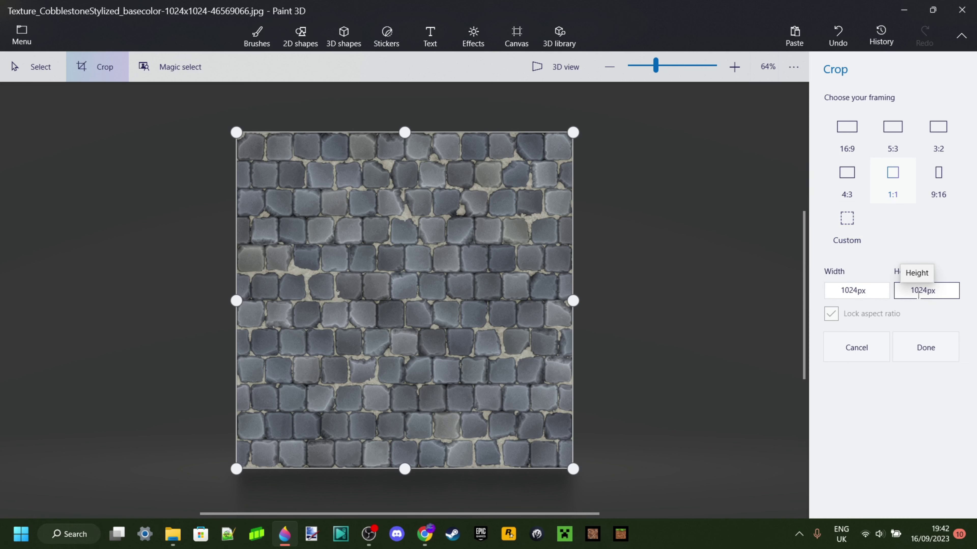
left_click(931, 348)
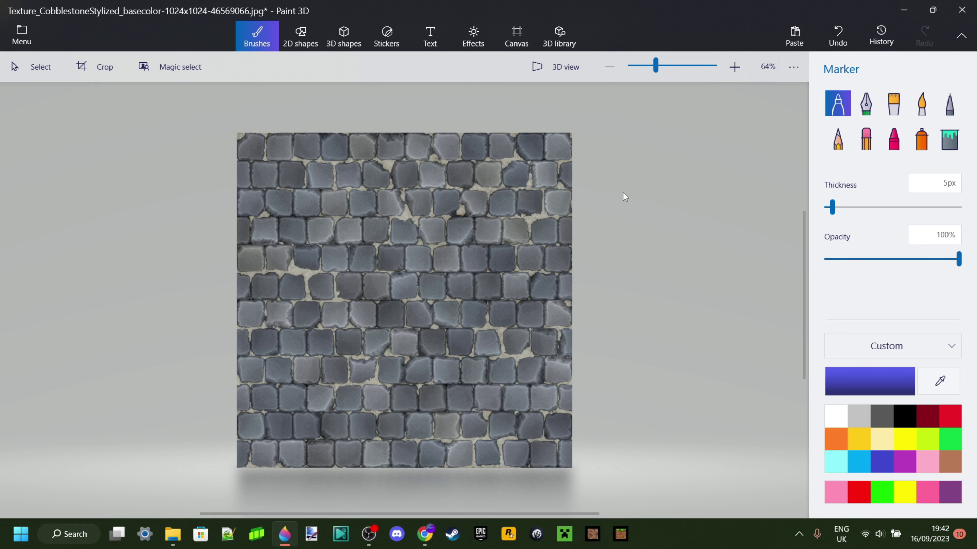
key("ctrl+s")
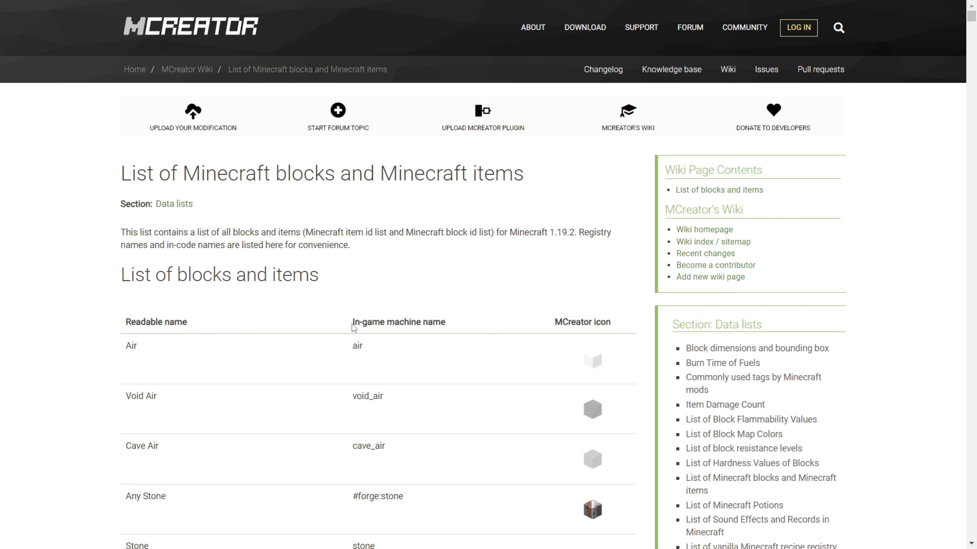
Open the browser's find bar on the MCreator Minecraft 1.19.2 blocks and items list.
left_click_drag(354, 324, 446, 323)
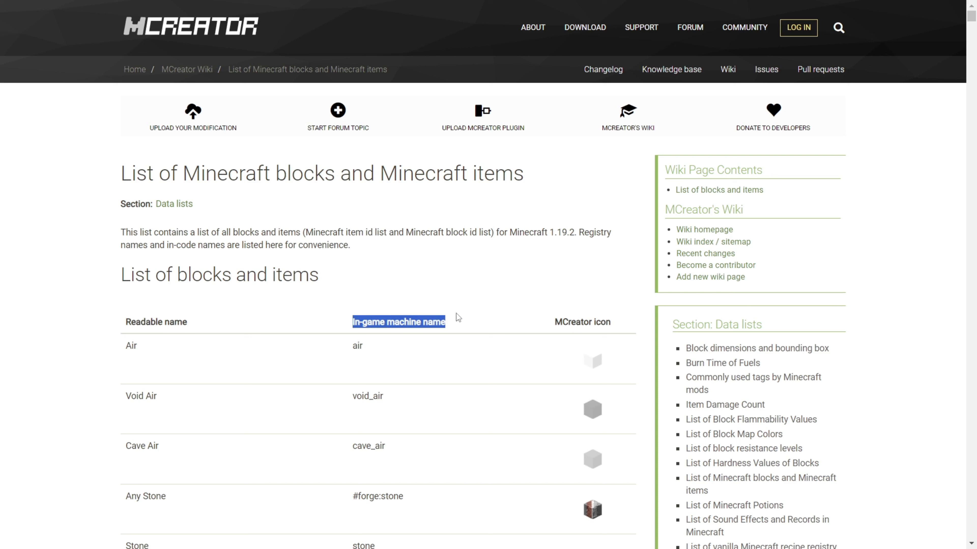
left_click(455, 304)
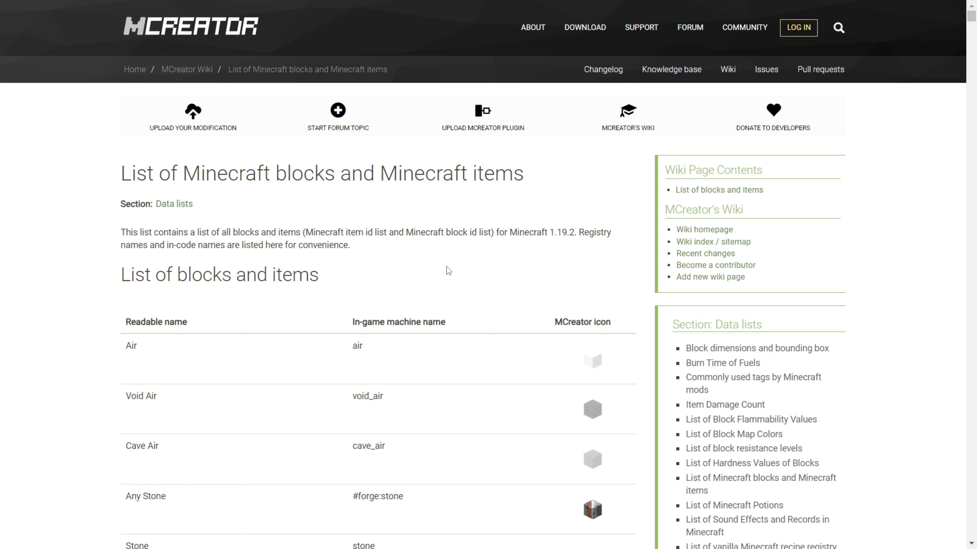
key("ctrl+f")
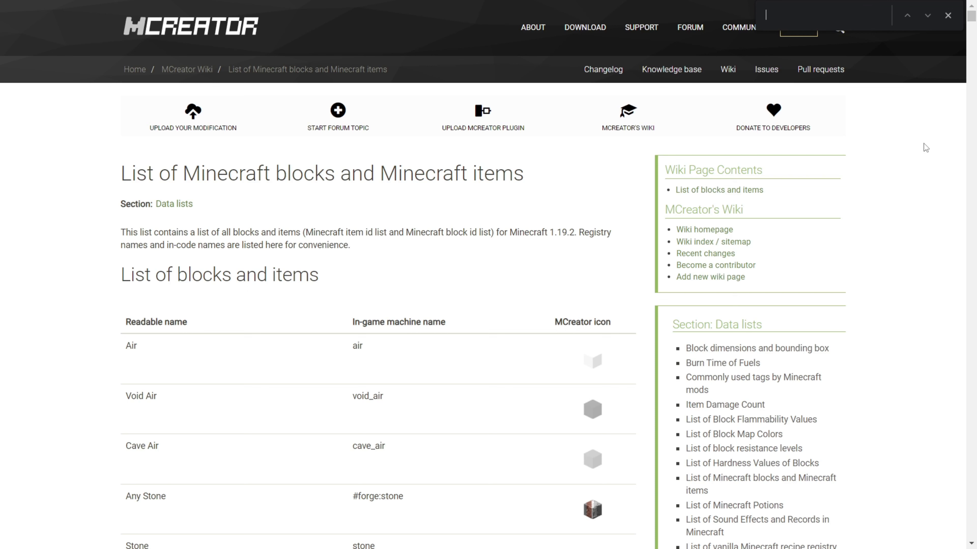
Search the page for 'cobblestone' and scroll the table to its machine name, cobblestone.
type("cobble")
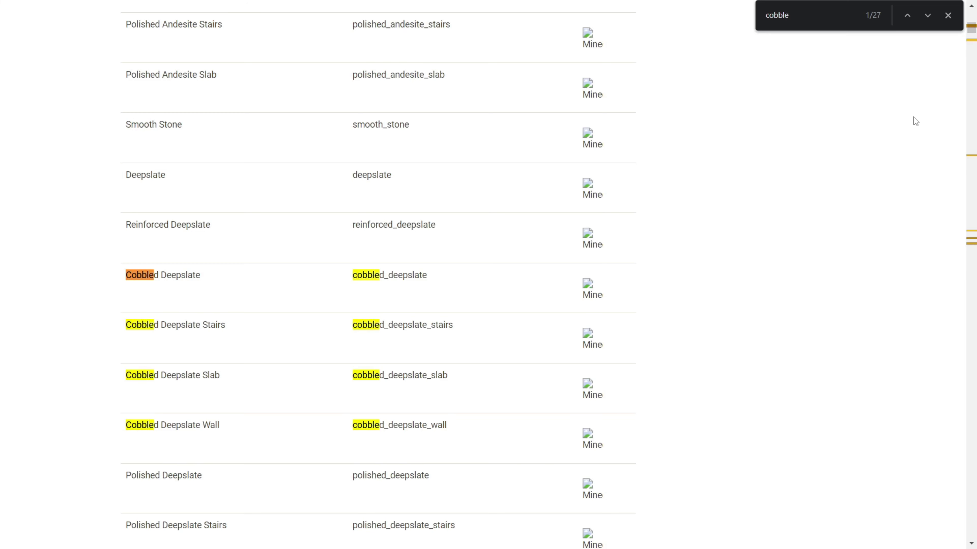
type("stone")
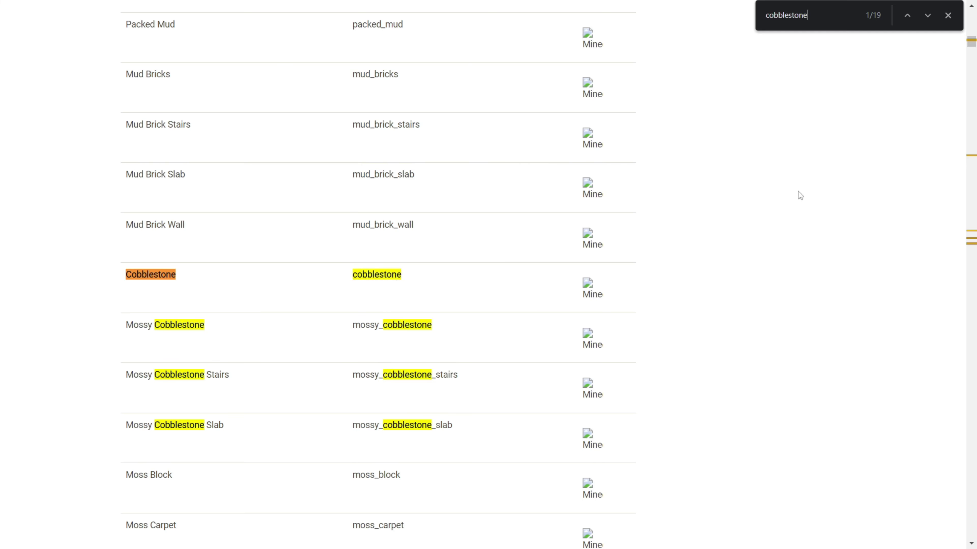
left_click_drag(814, 16, 751, 37)
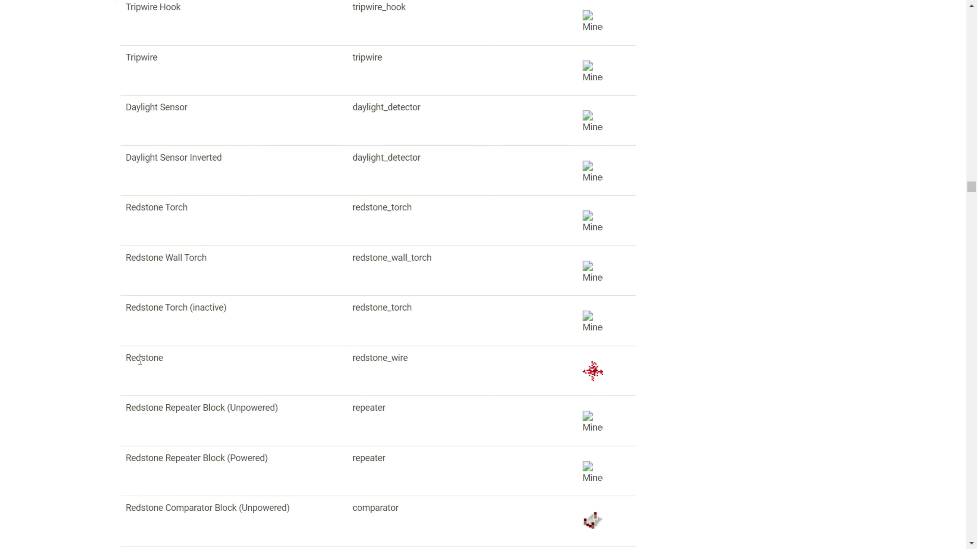
left_click_drag(126, 358, 162, 358)
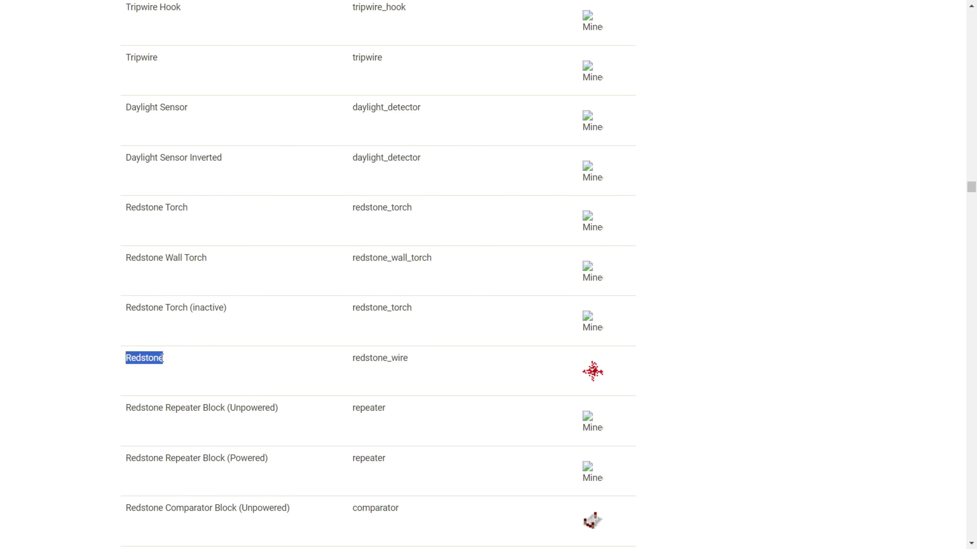
left_click(182, 358)
scroll(451, 277, "down", 7)
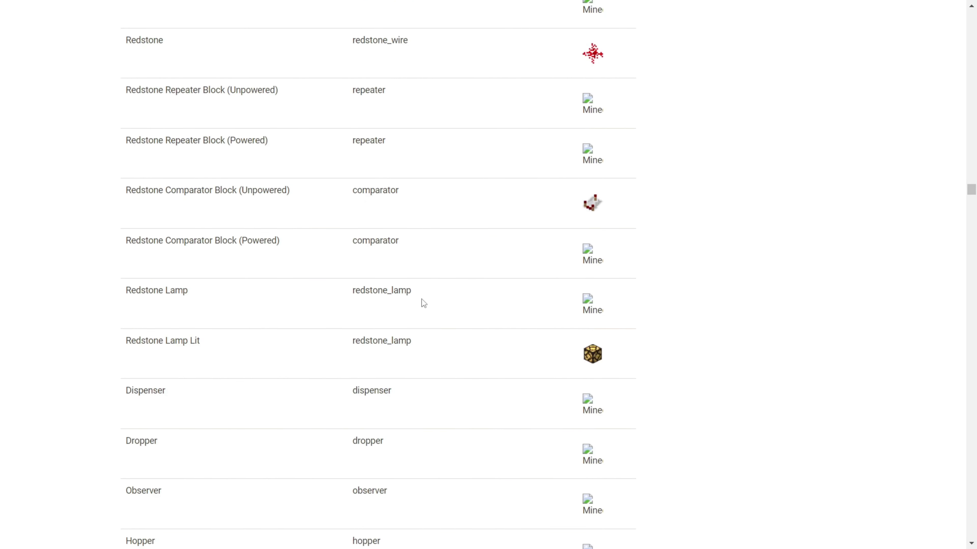
scroll(433, 328, "down", 3)
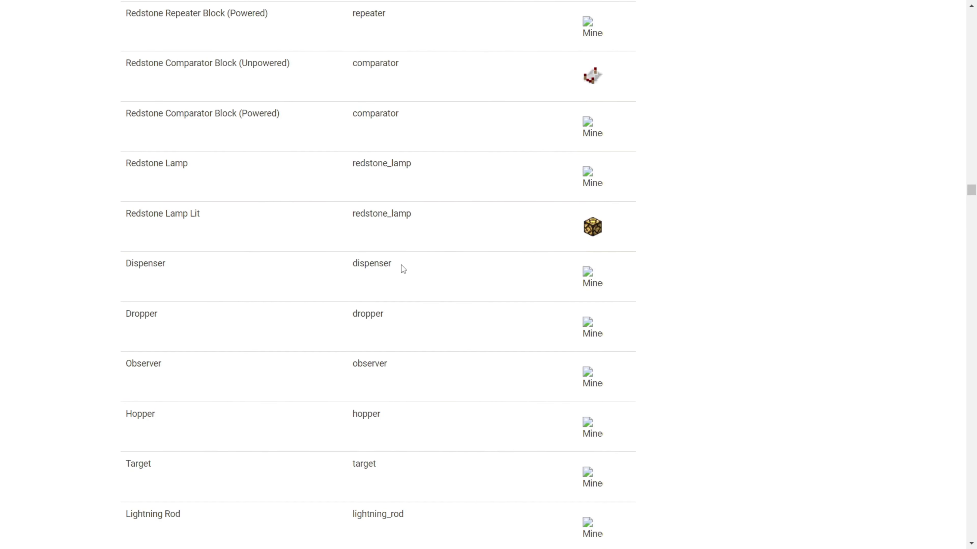
scroll(408, 344, "down", 7)
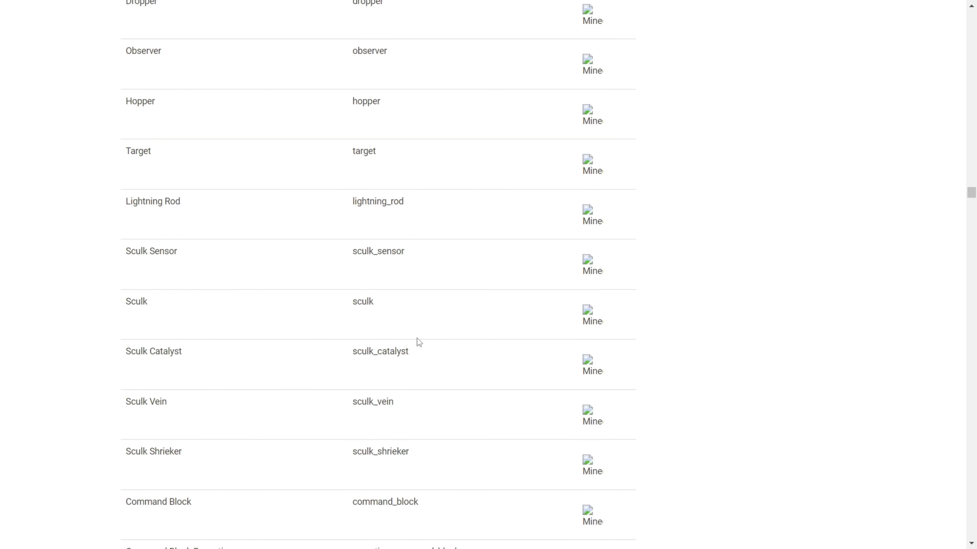
scroll(453, 340, "down", 4)
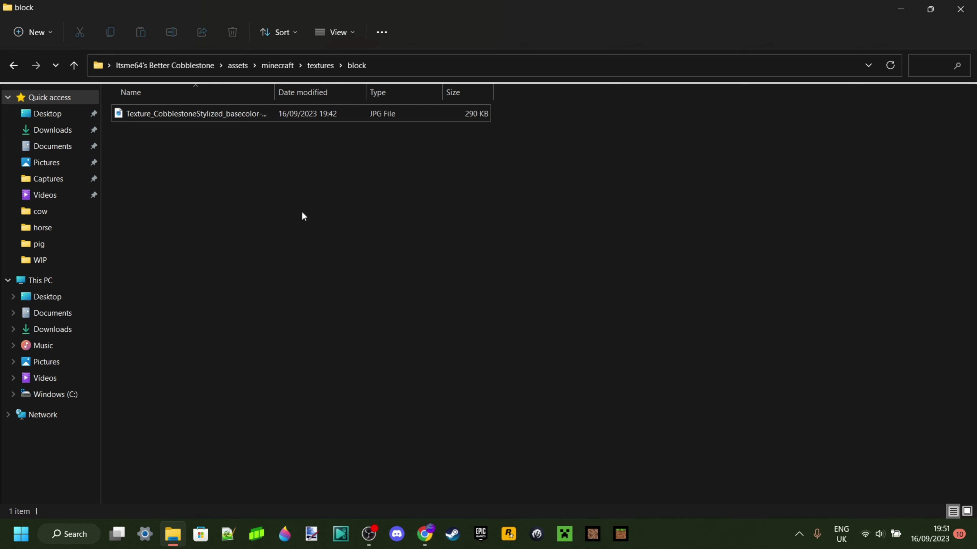
Rename the long texture JPG in the block folder to cobblestone.jpg.
right_click(171, 111)
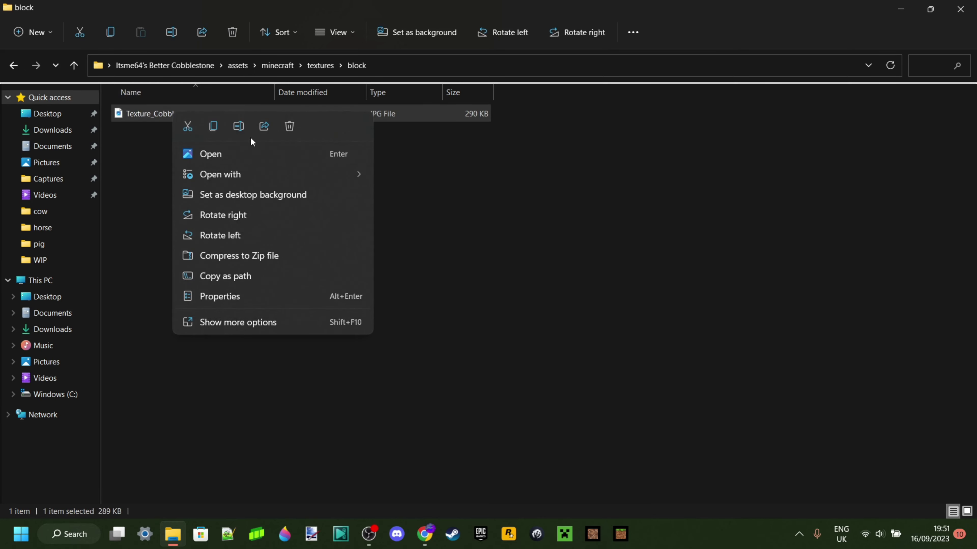
left_click(241, 129)
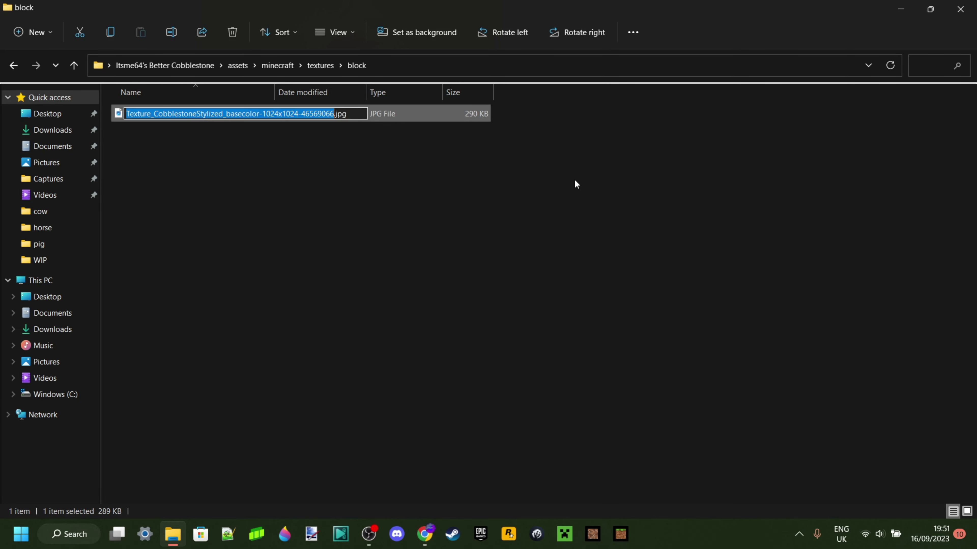
type("cobblestone")
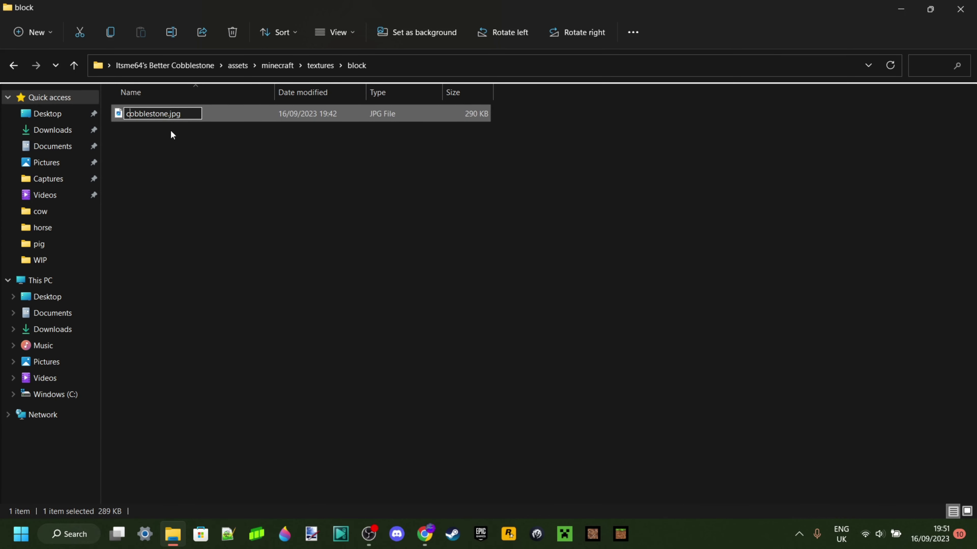
left_click(185, 138)
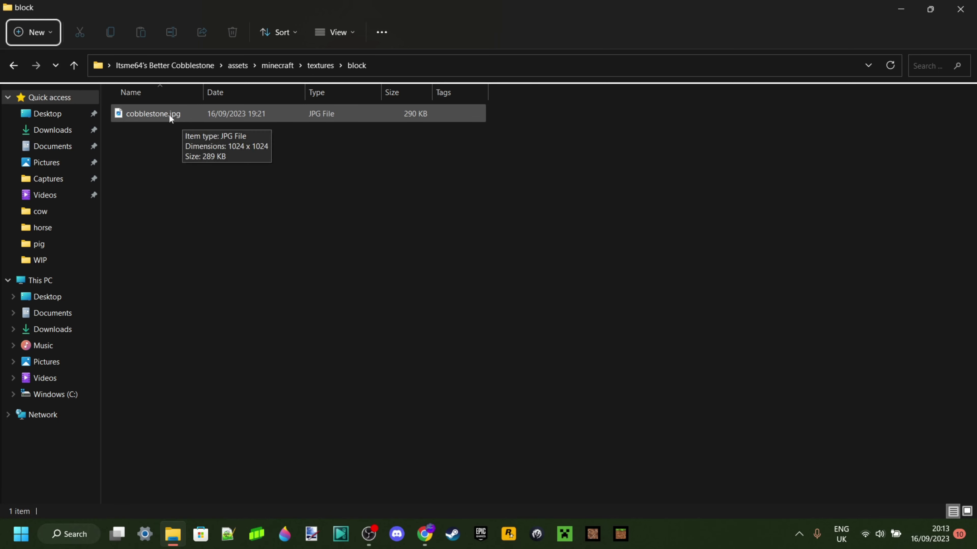
Rename cobblestone.jpg to cobblestone.png and confirm the file extension change.
right_click(176, 117)
left_click(245, 131)
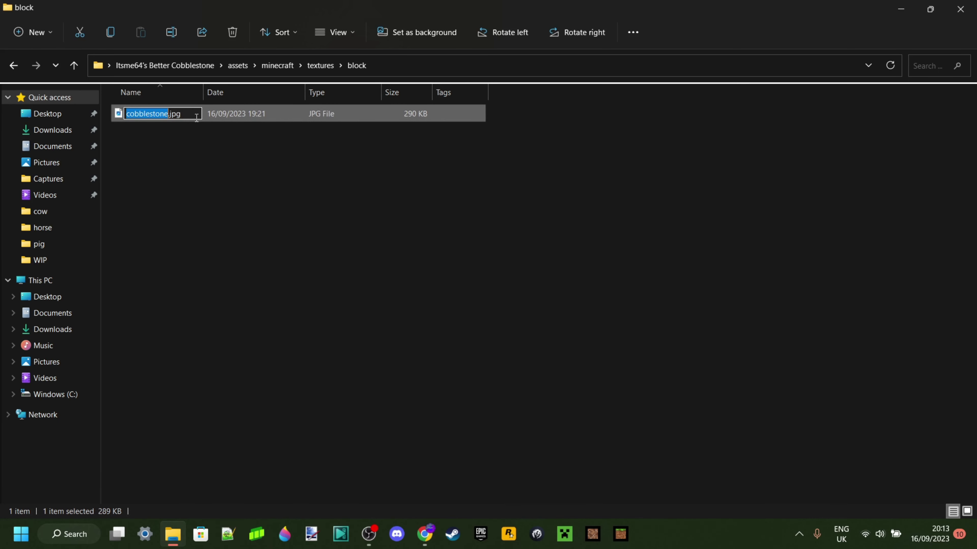
left_click(196, 118)
key("BackSpace")
key("BackSpace")
key("BackSpace")
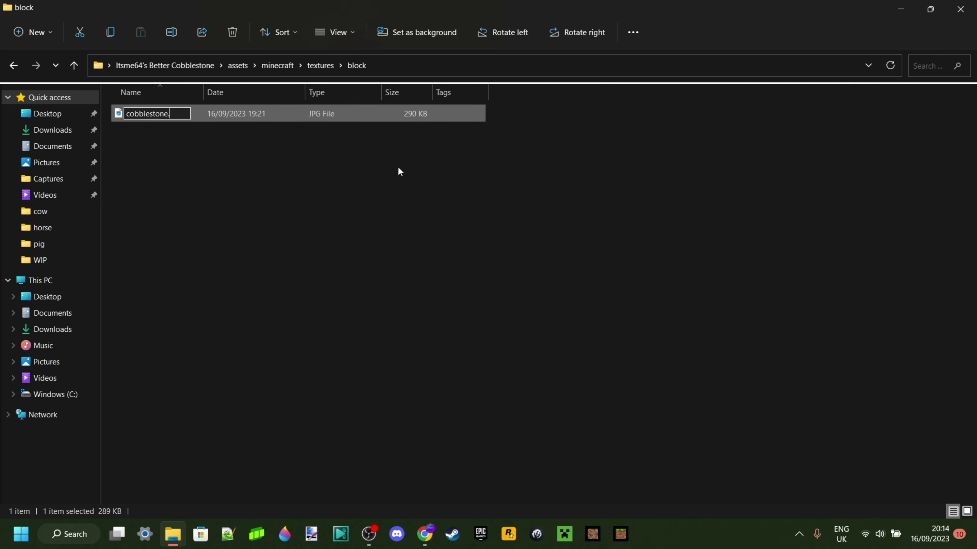
type("png")
key("Return")
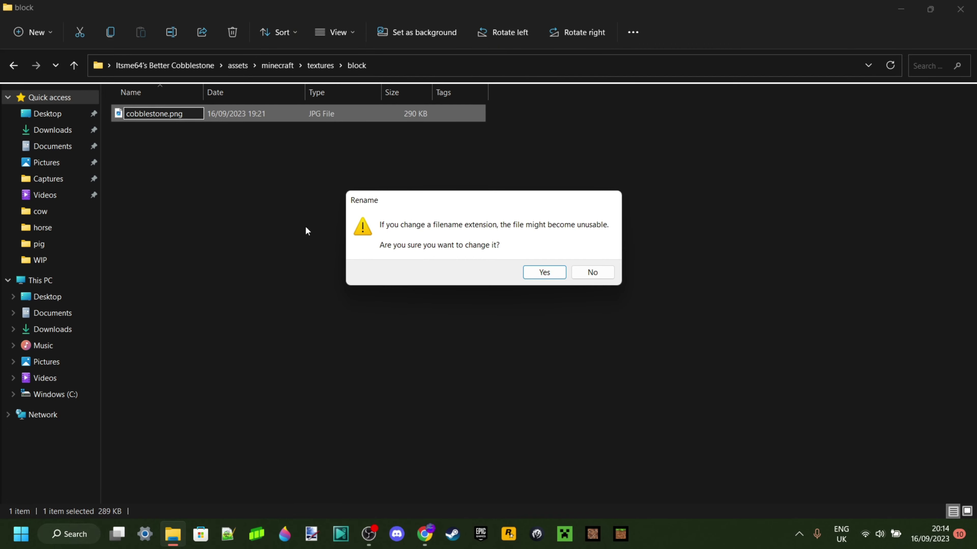
left_click(542, 273)
left_click(258, 194)
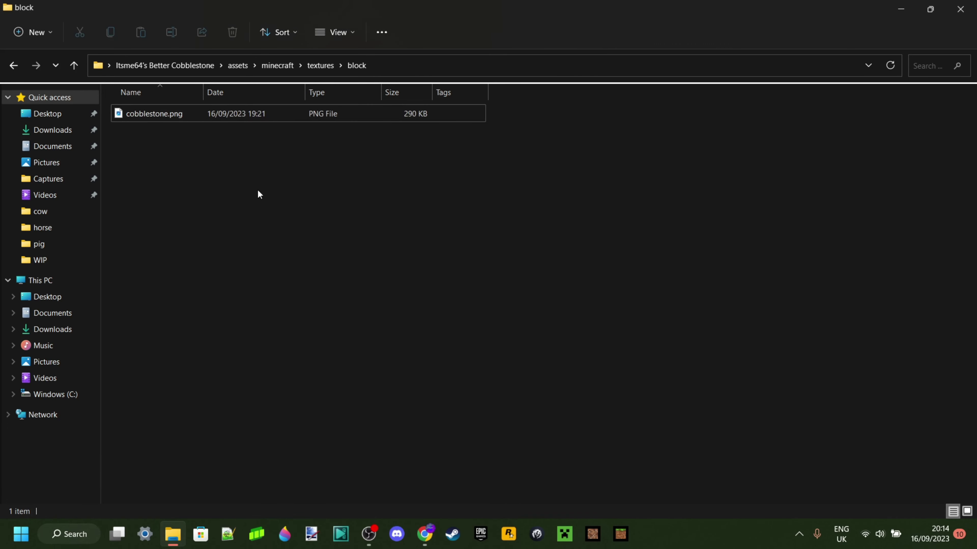
Preview the cobblestone.png texture in Photos twice, closing the viewer each time.
double_click(181, 120)
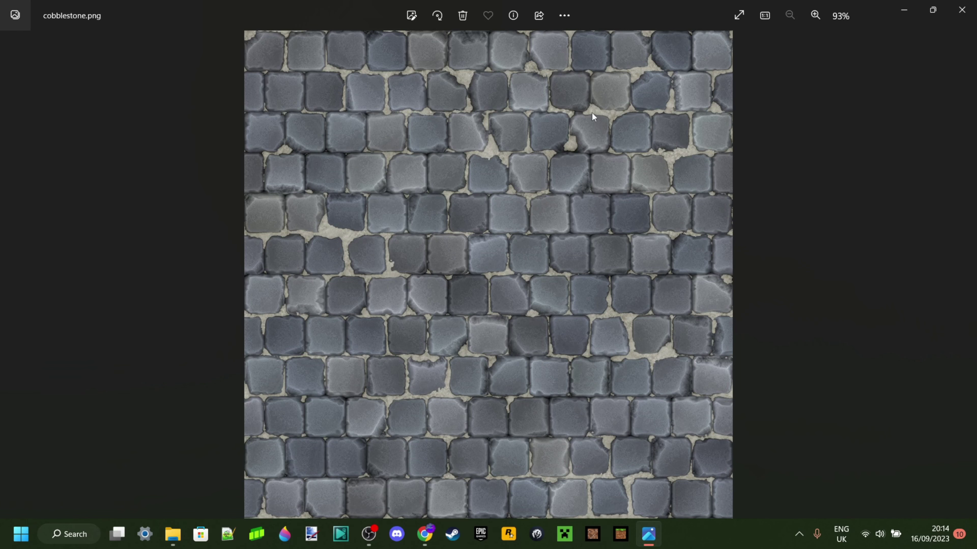
scroll(577, 130, "up", 1)
scroll(576, 130, "down", 1)
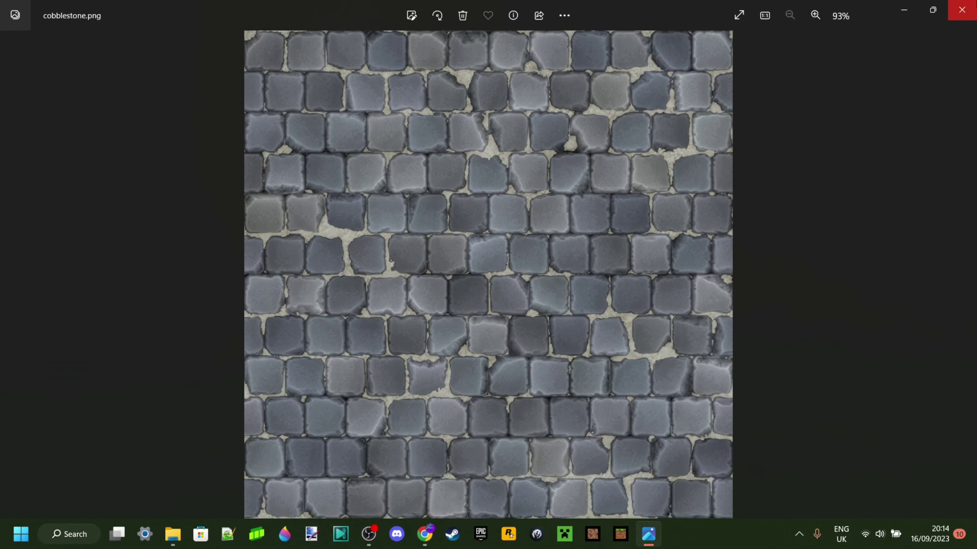
left_click(961, 9)
left_click(499, 168)
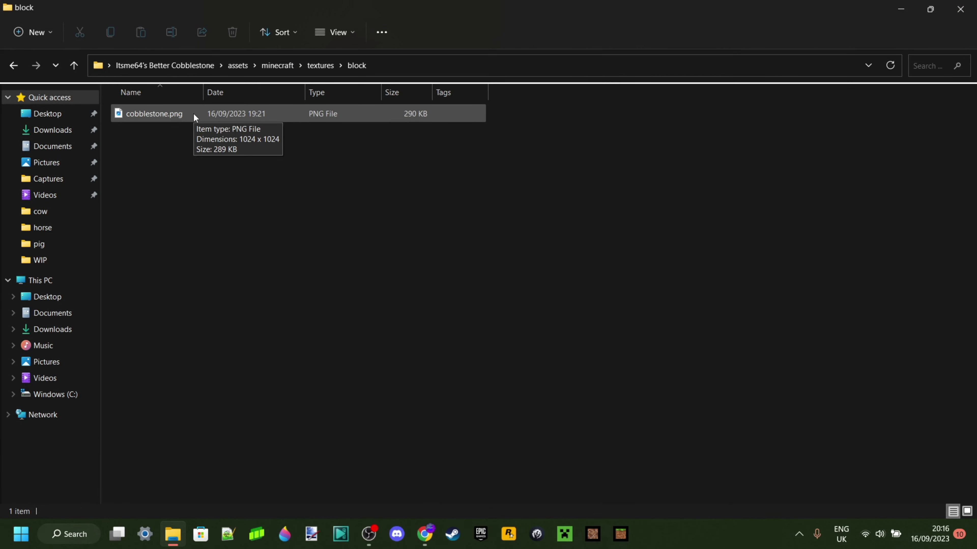
double_click(183, 114)
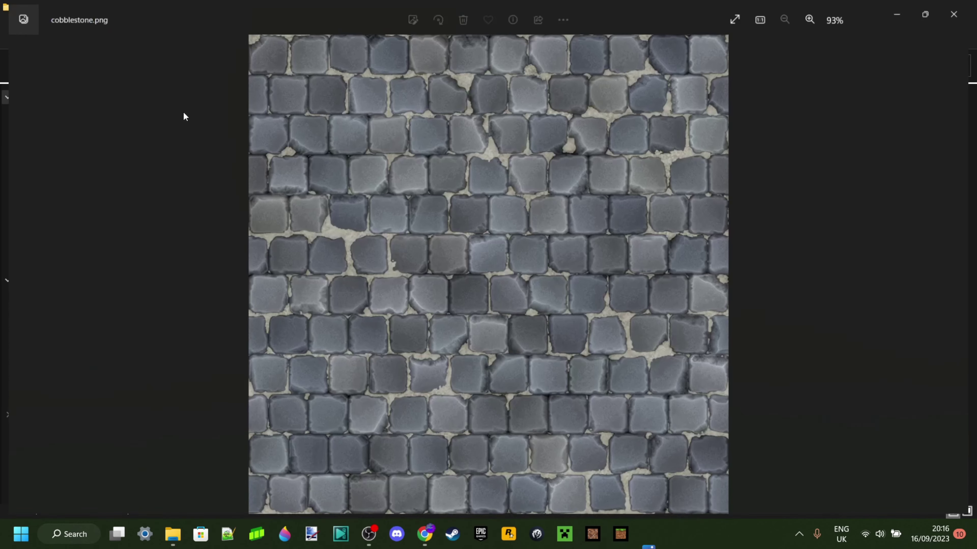
scroll(478, 277, "up", 1)
left_click(961, 10)
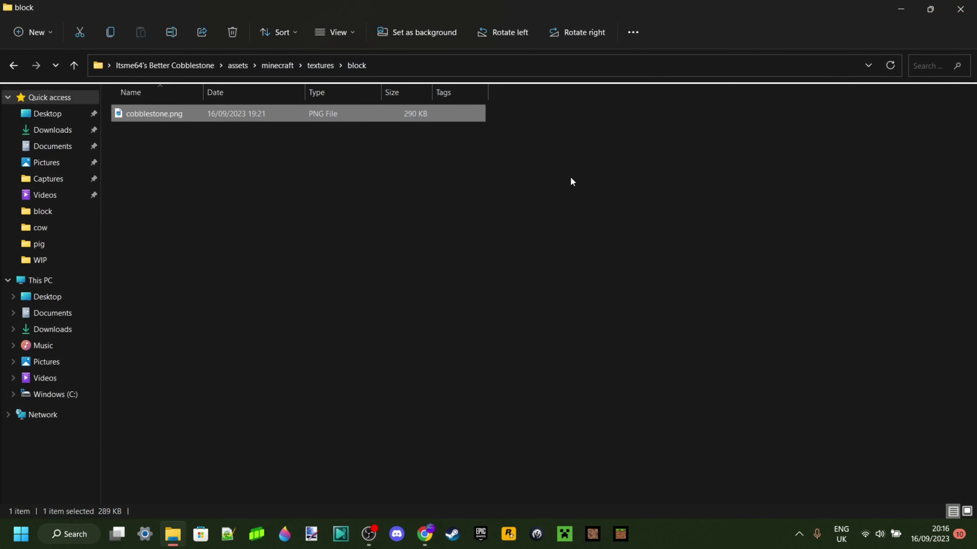
left_click(570, 176)
In the pack's top folder, create a new text document named pack.txt and open it.
left_click(209, 66)
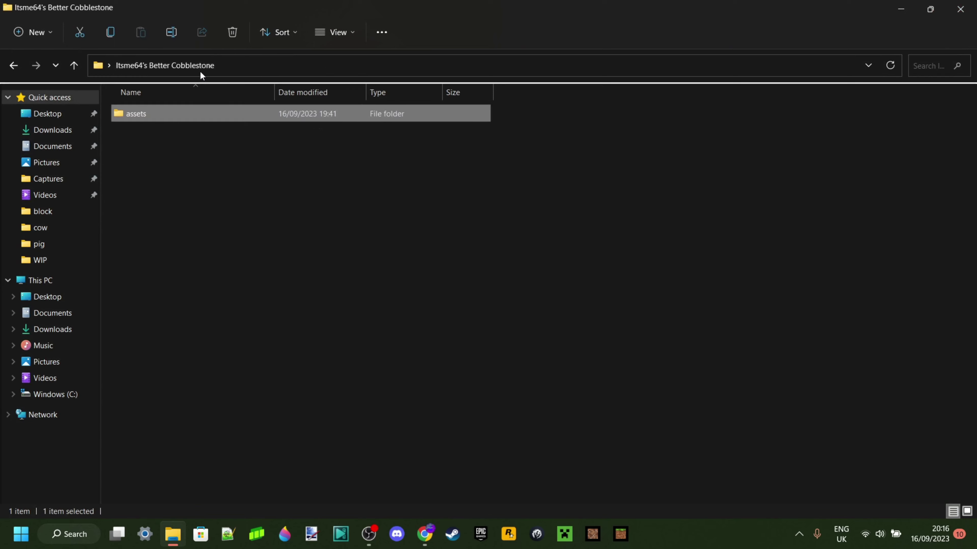
left_click(225, 174)
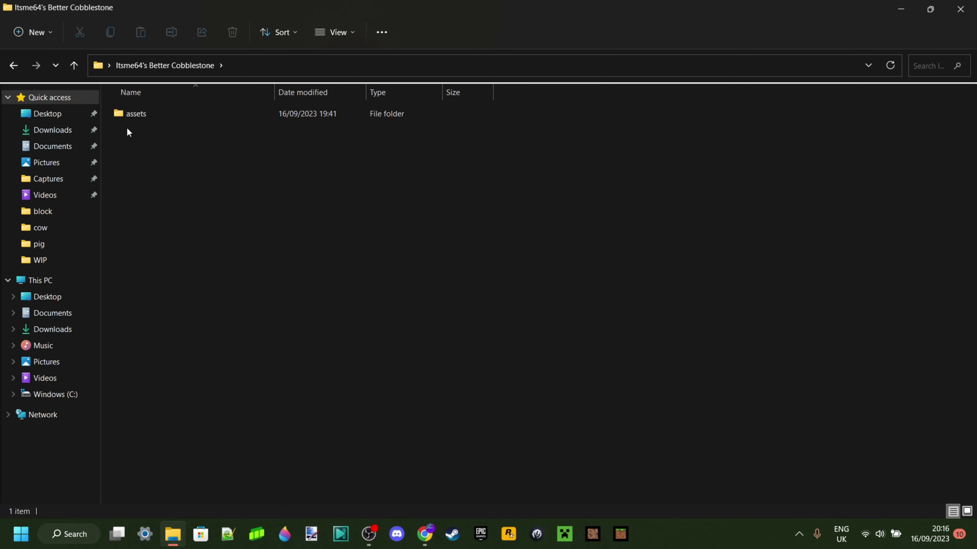
right_click(154, 150)
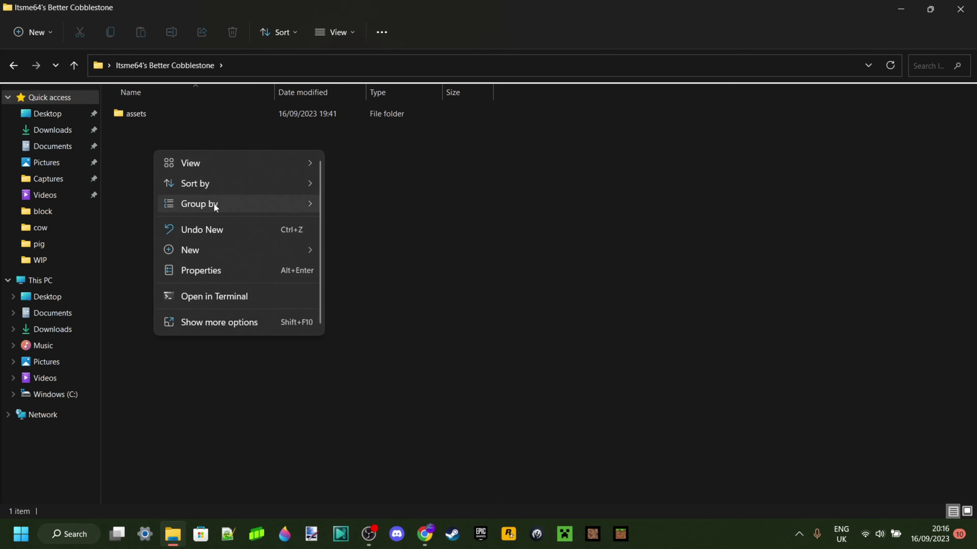
mouse_move(250, 252)
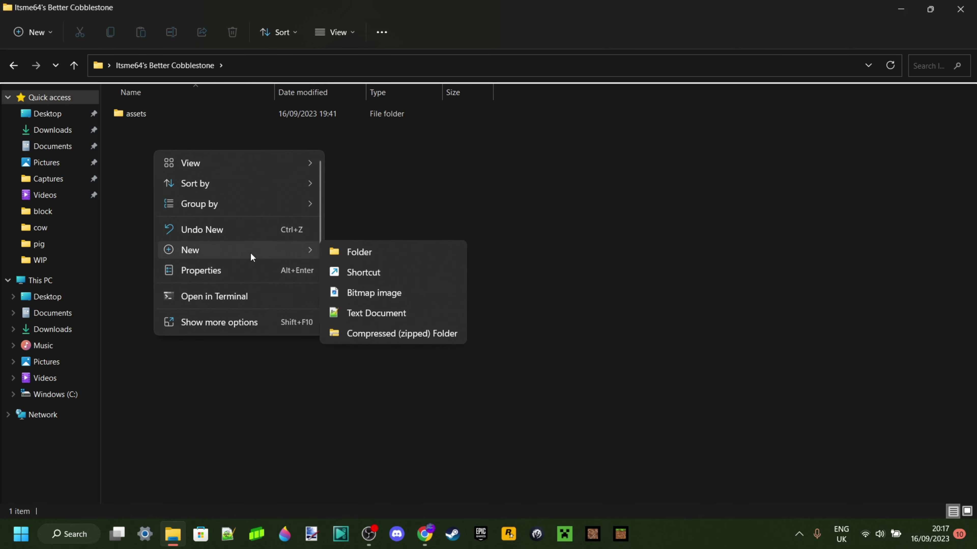
left_click(368, 313)
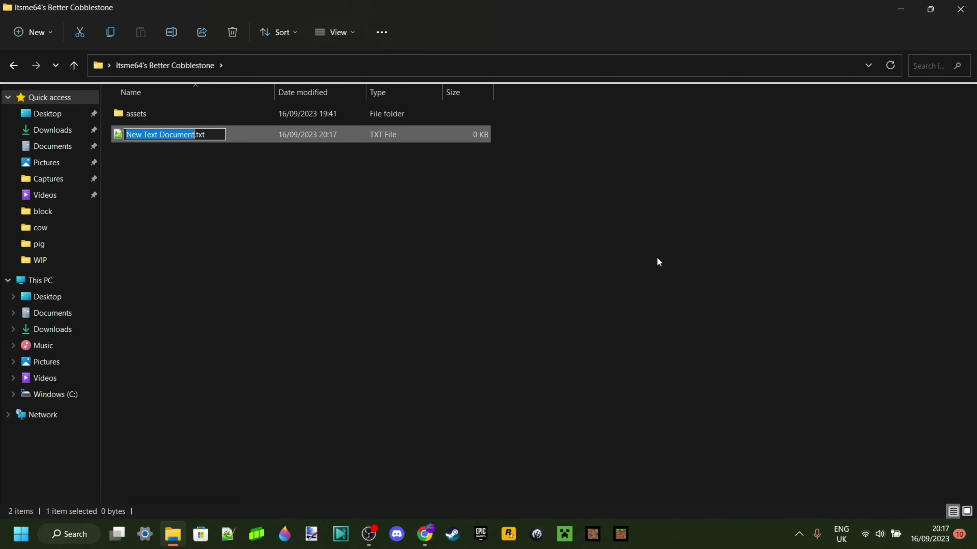
type("pack")
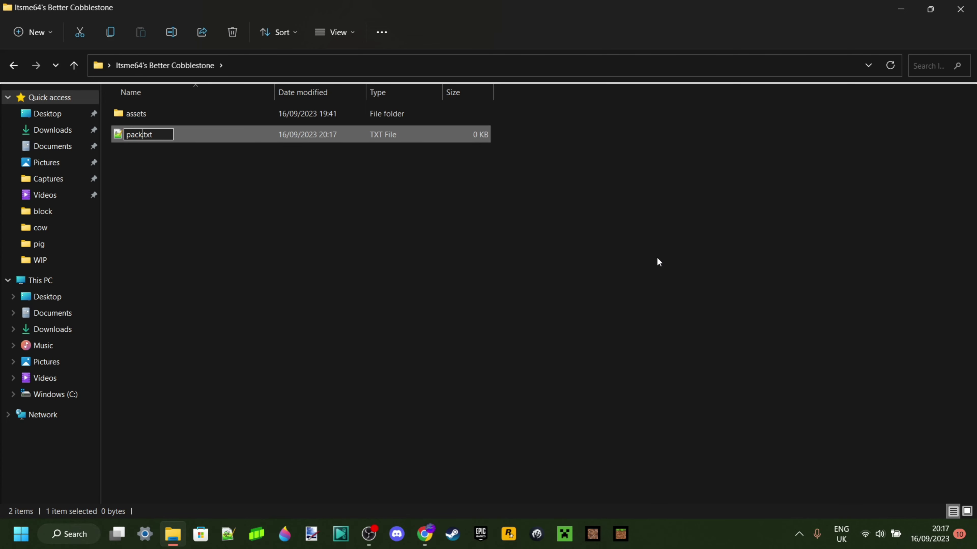
key("Return")
left_click(446, 212)
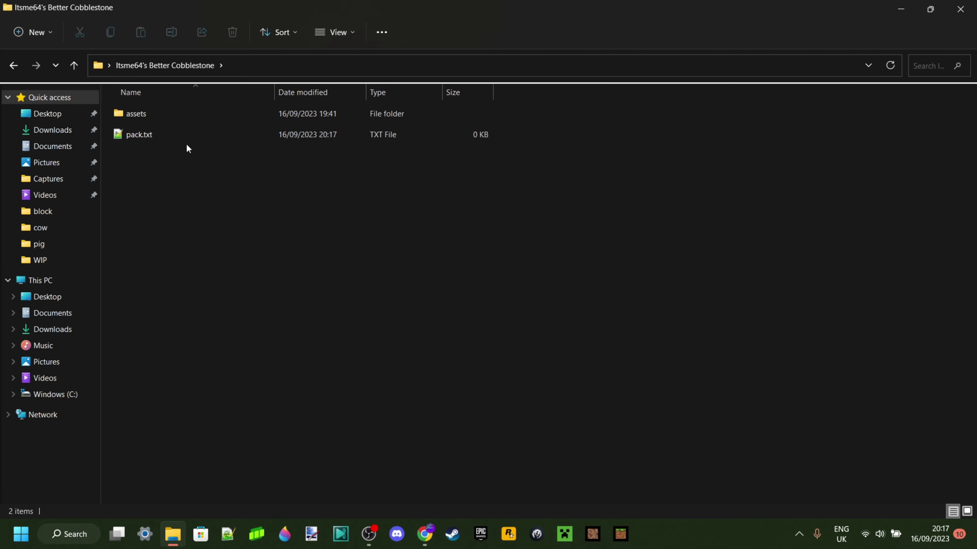
double_click(163, 134)
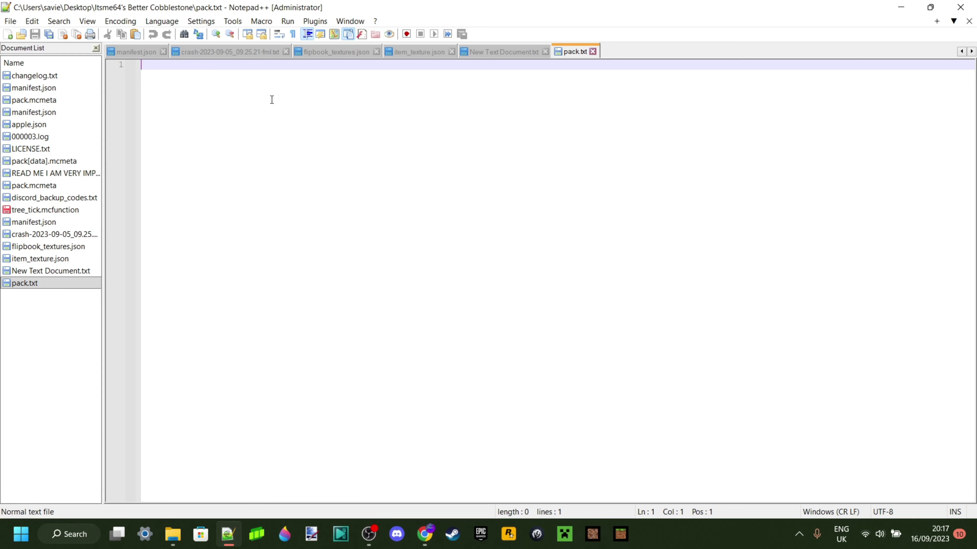
Paste the pack.mcmeta JSON template into pack.txt and delete the opening brace on line 1.
type("{   \"pack\": {     \"pack_format\": 10,     \"description\": \"Made By Itsme64 - Check me out on YT\"   } }")
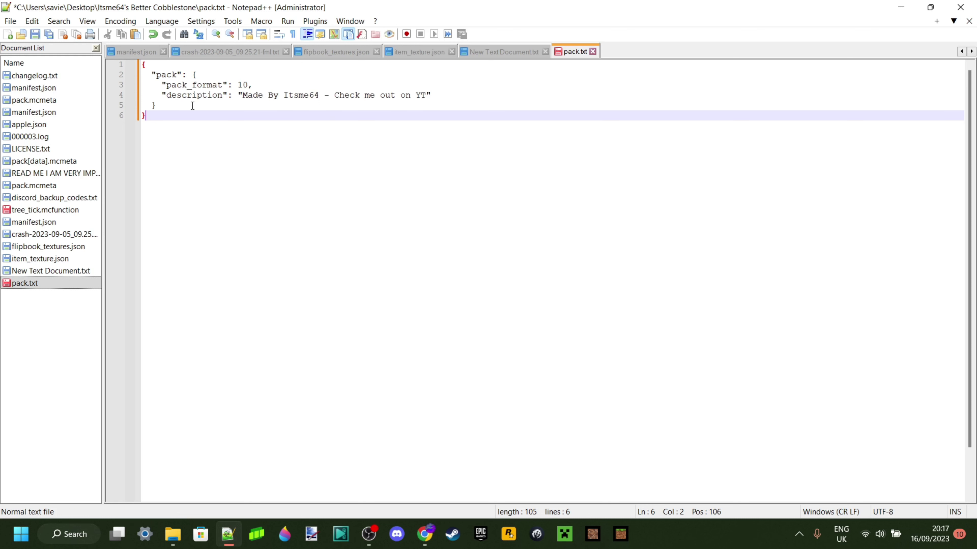
left_click_drag(189, 115, 143, 65)
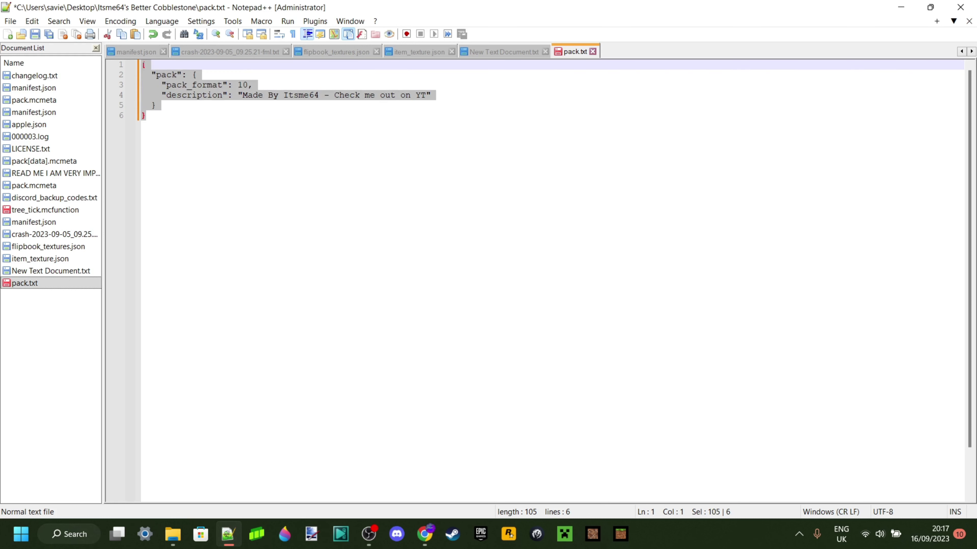
left_click(156, 115)
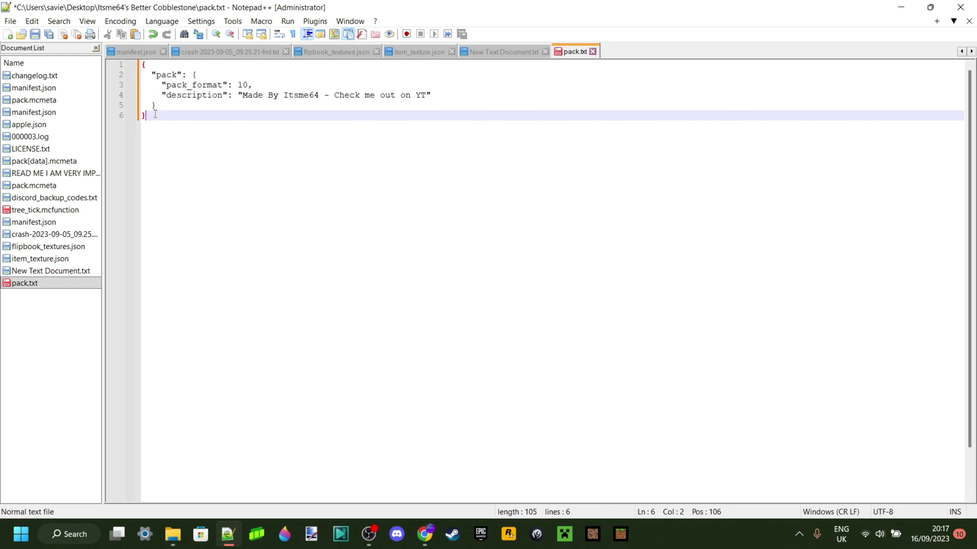
left_click(152, 65)
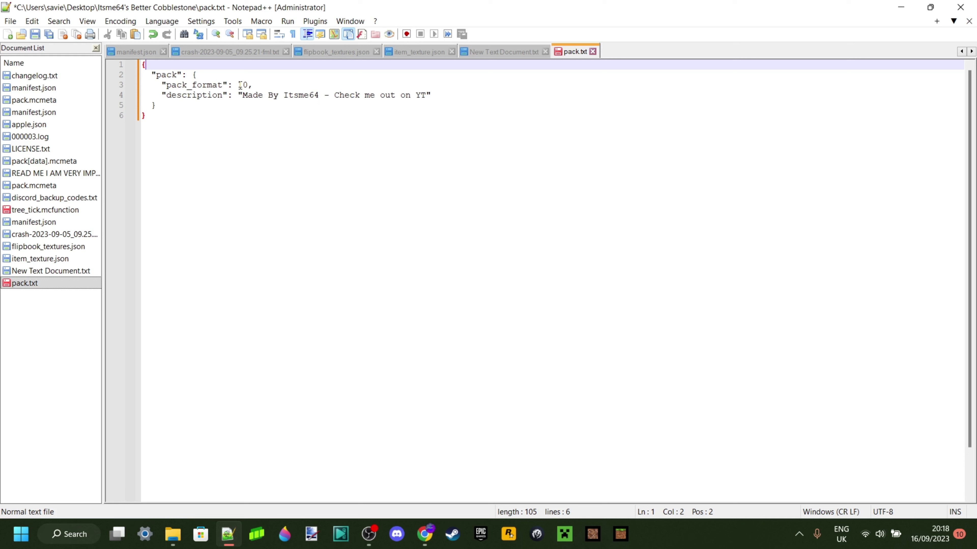
key("BackSpace")
Retype the opening { brace, then review the description line and select the pack_format key.
type("{")
left_click(183, 110)
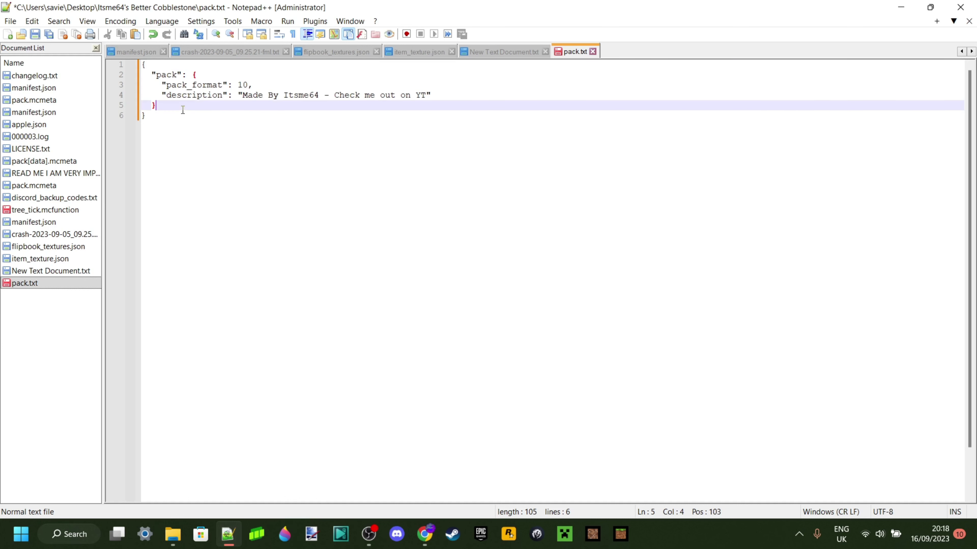
left_click(219, 96)
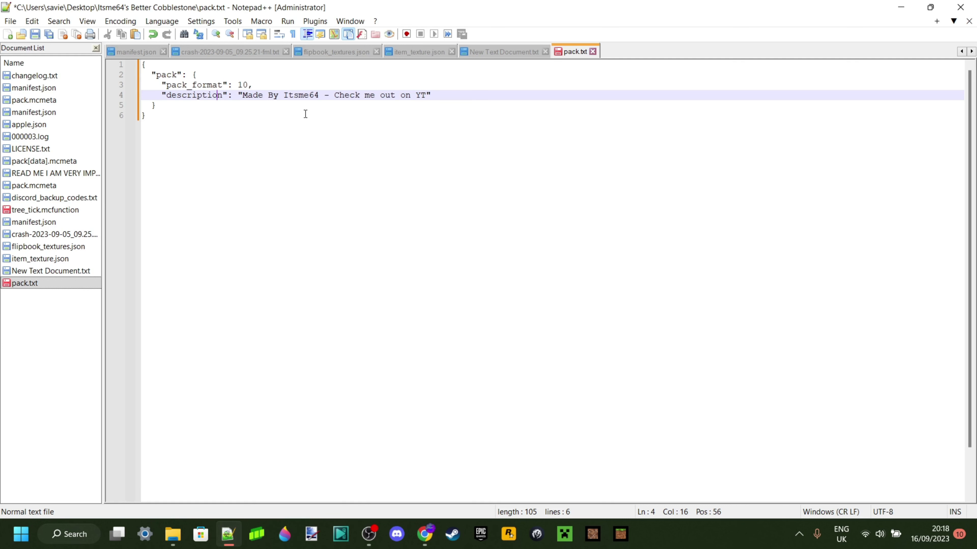
left_click(248, 85)
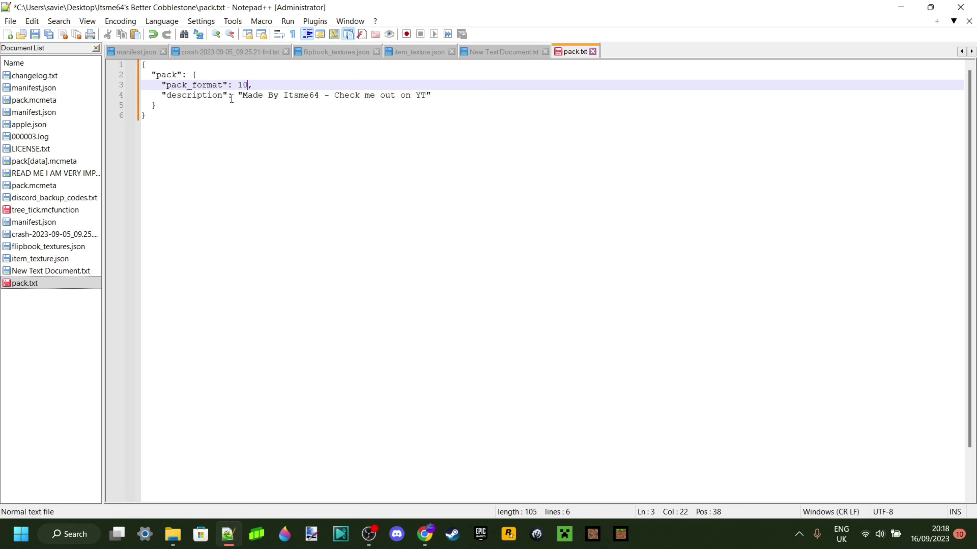
left_click_drag(166, 85, 223, 85)
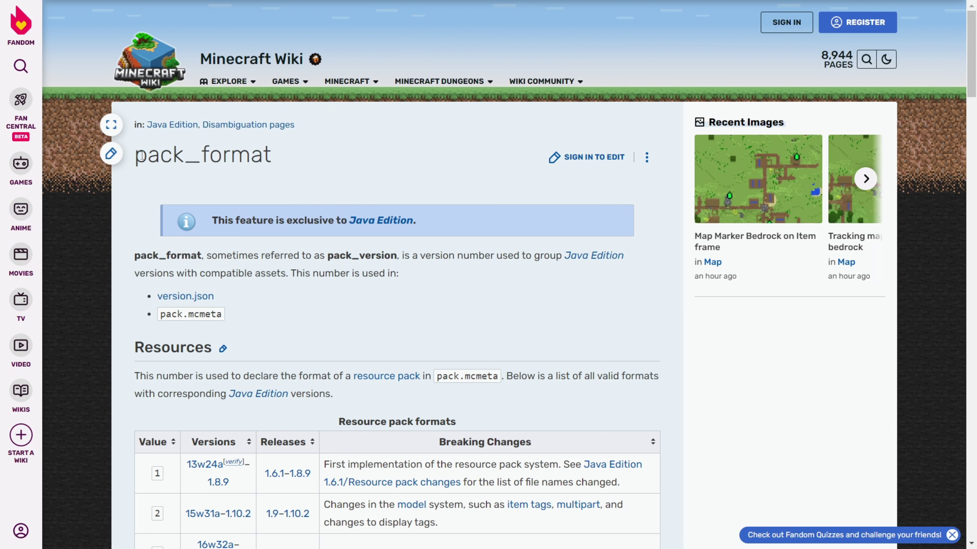
Scroll the wiki's resource pack formats table to find value 15 for releases 1.20–1.20.1.
left_click_drag(141, 155, 322, 172)
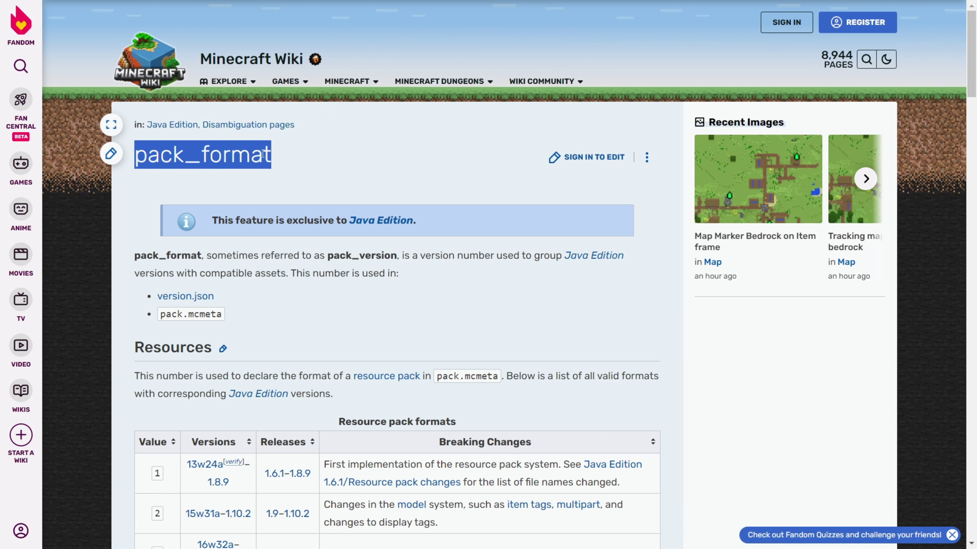
left_click(344, 177)
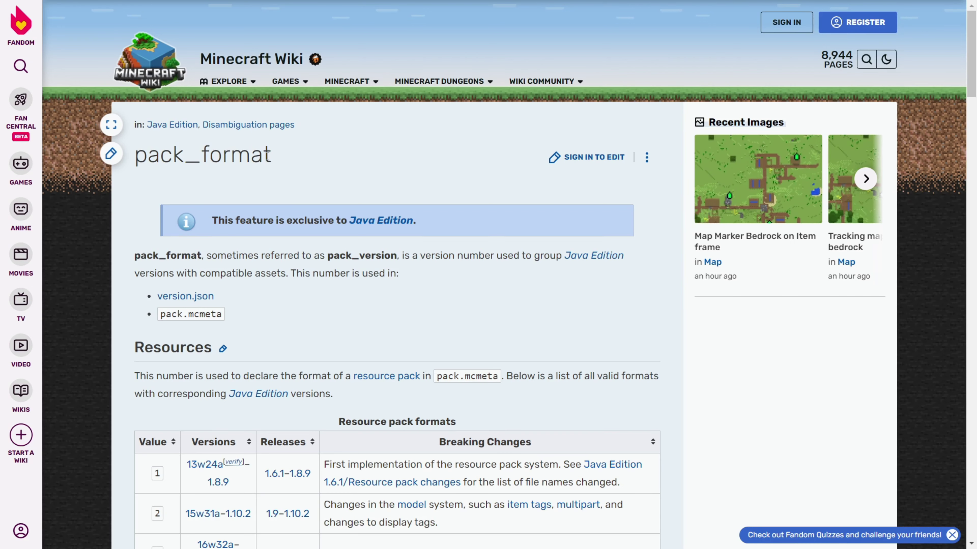
scroll(312, 253, "down", 15)
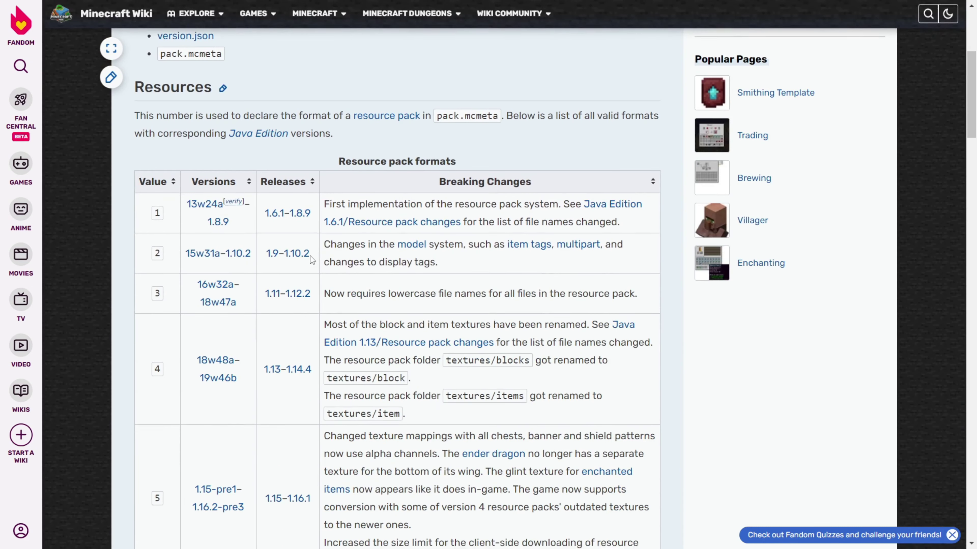
scroll(310, 257, "down", 5)
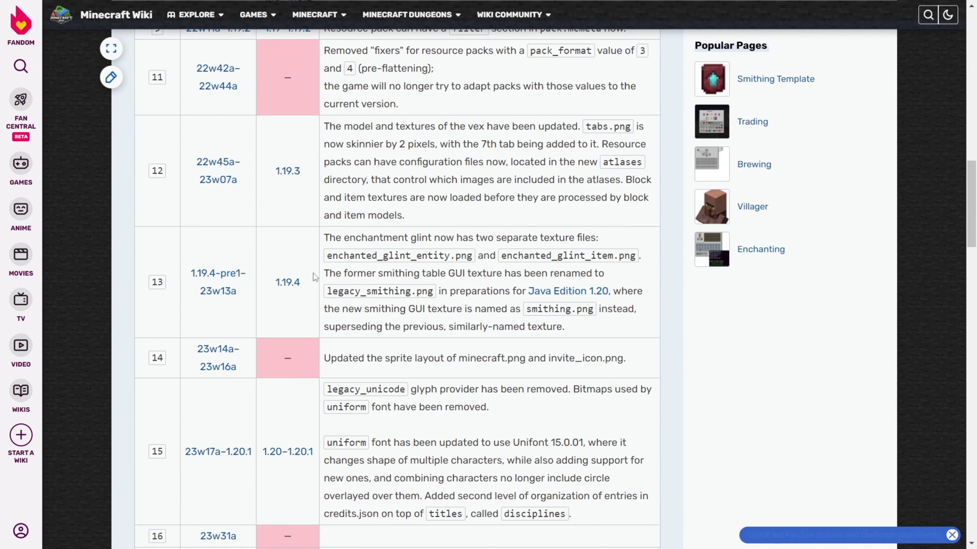
scroll(292, 309, "down", 2)
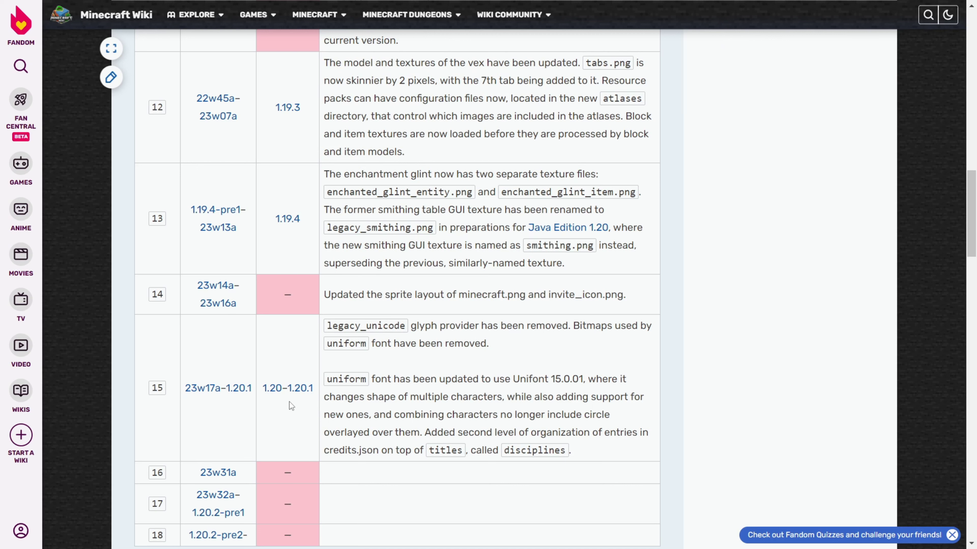
scroll(289, 402, "down", 2)
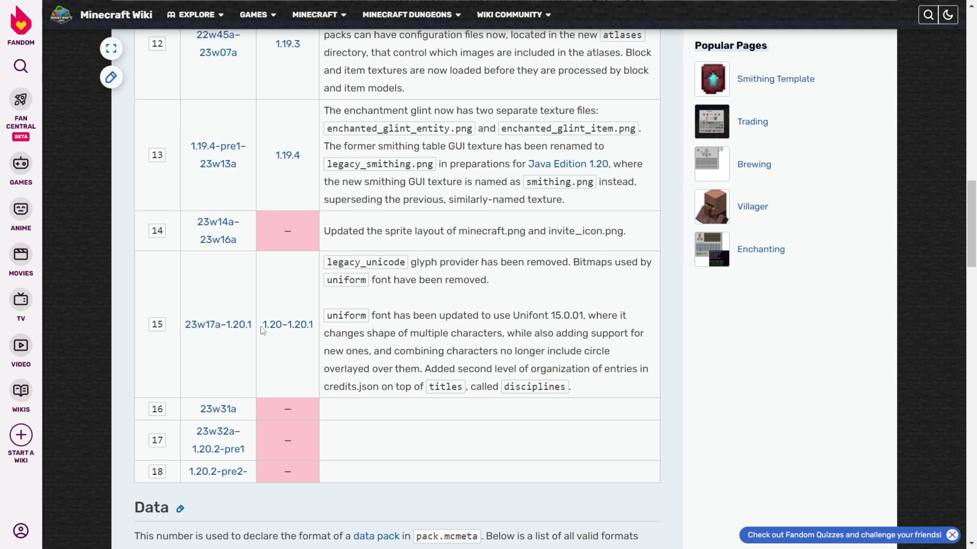
left_click_drag(163, 325, 152, 324)
left_click(163, 328)
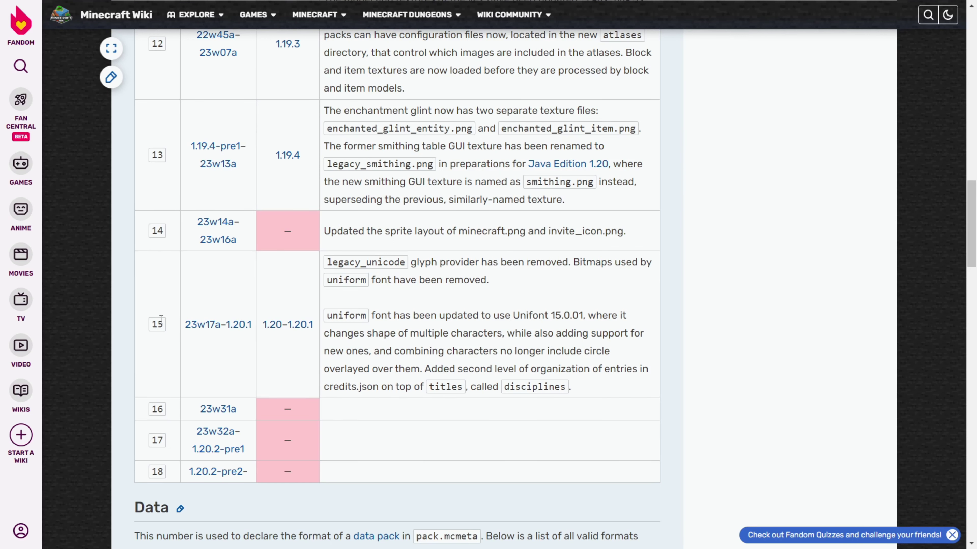
scroll(161, 319, "up", 20)
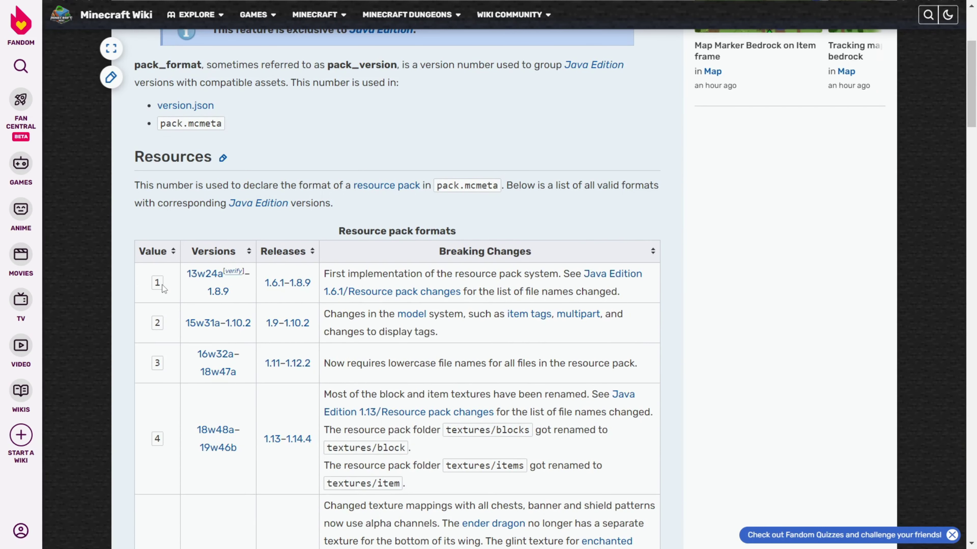
scroll(161, 284, "down", 20)
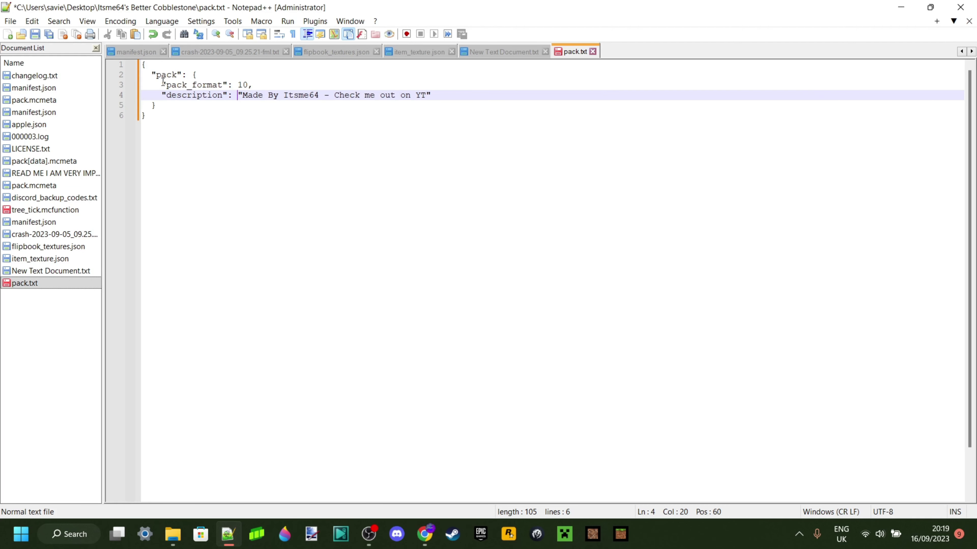
Change pack_format from 10 to 15 and remove the comma after the value.
left_click(248, 84)
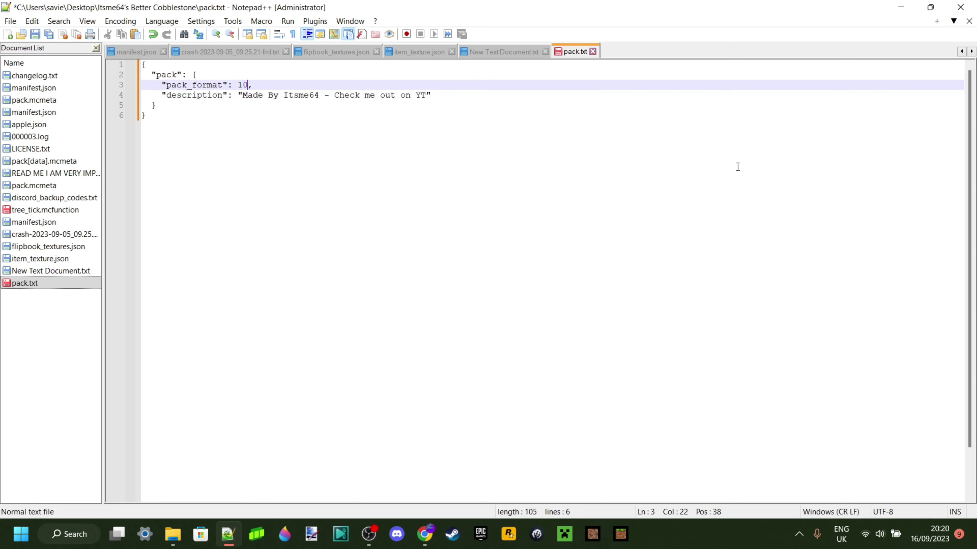
key("BackSpace")
type("5")
key("BackSpace")
Replace the description with the creator credit line ending 'Check me out on YT' and save pack.txt.
left_click_drag(241, 98, 427, 97)
key("ctrl+c")
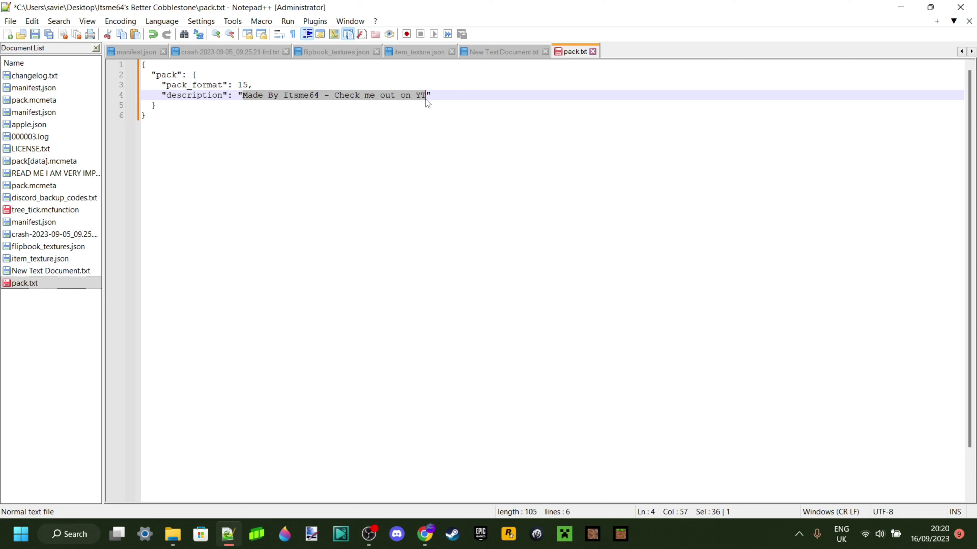
key("BackSpace")
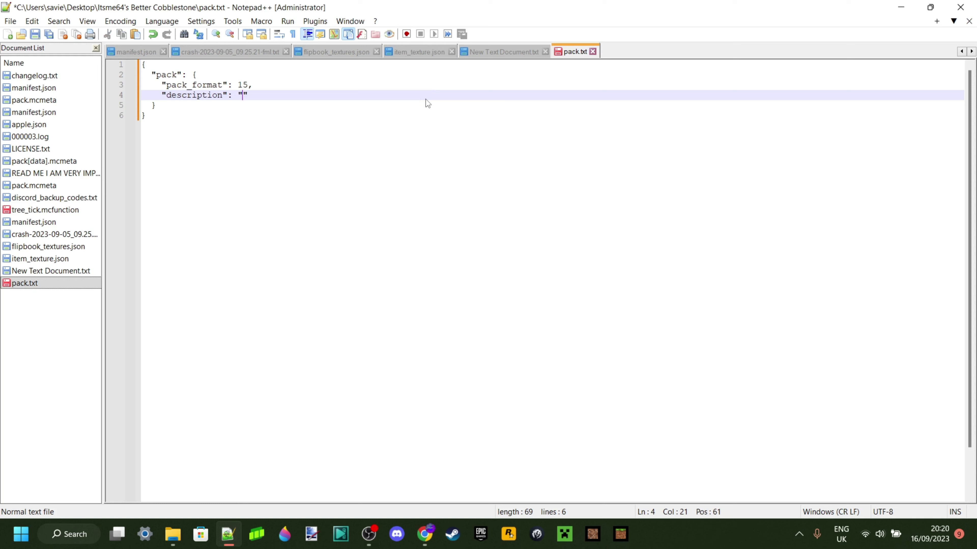
type("Desc")
key("ctrl+BackSpace")
key("ctrl+v")
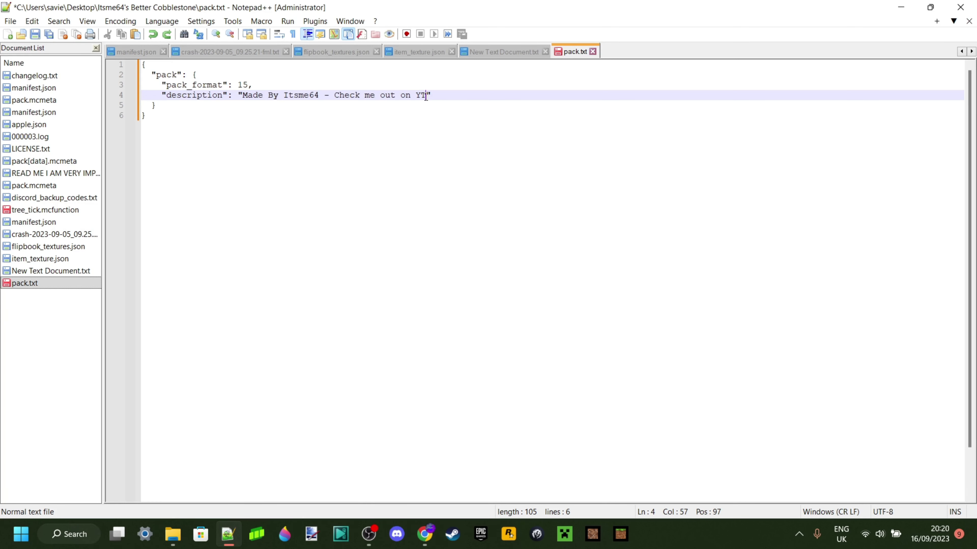
left_click_drag(426, 96, 238, 96)
left_click(431, 87)
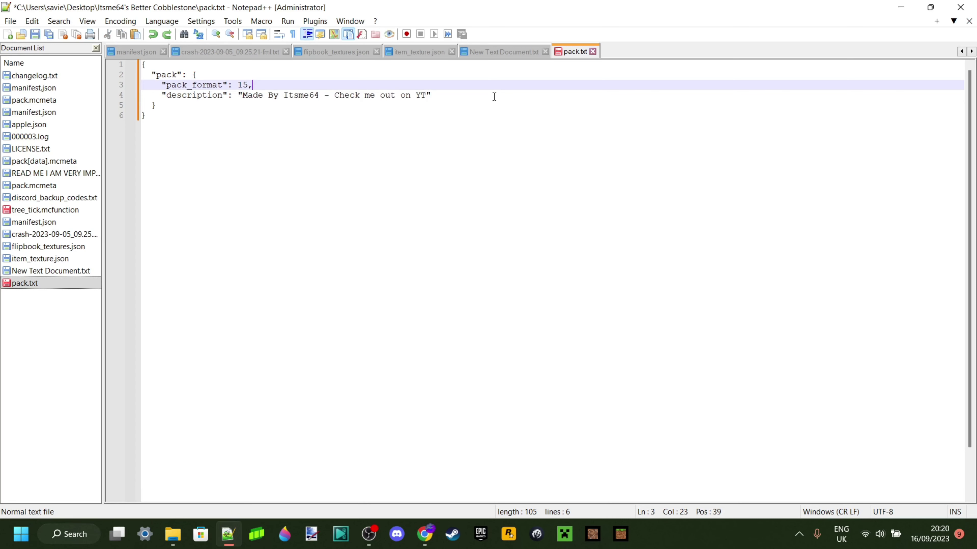
key("ctrl+s")
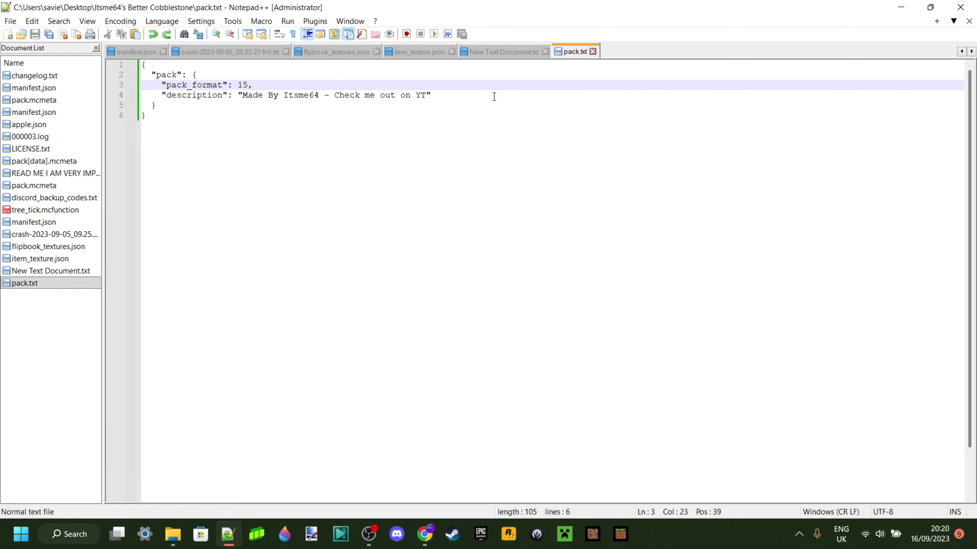
Close Notepad++ and rename pack.txt to pack.mcmeta, accepting the extension change.
left_click(960, 7)
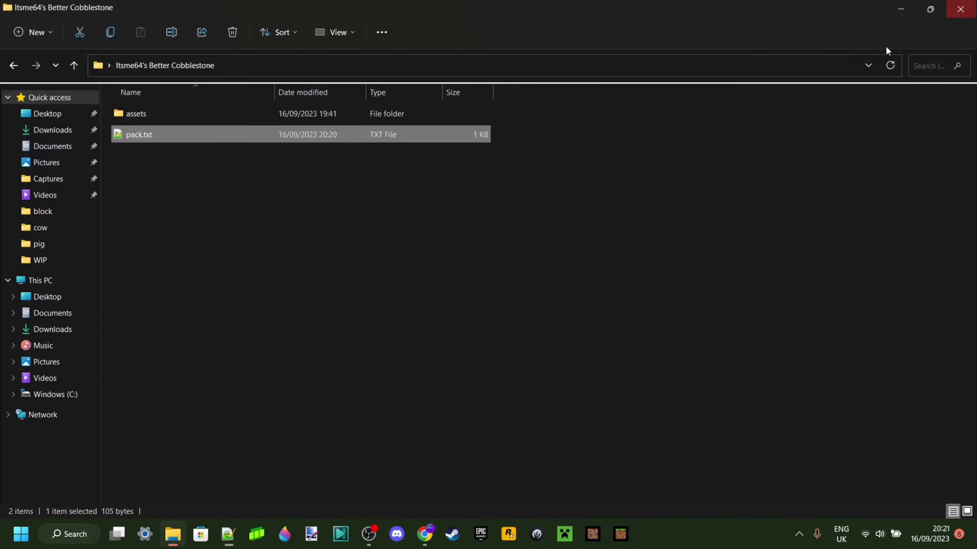
left_click(412, 236)
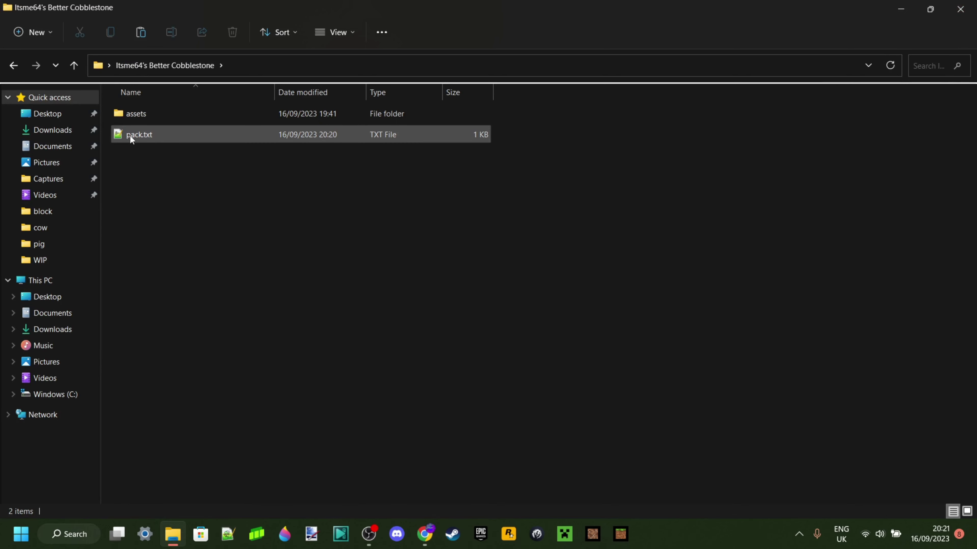
right_click(147, 134)
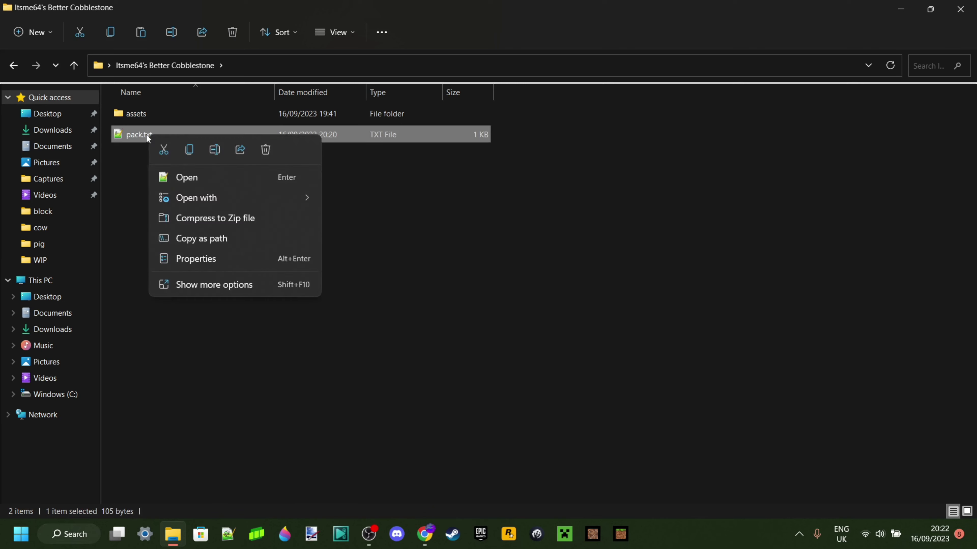
left_click(215, 149)
key("End")
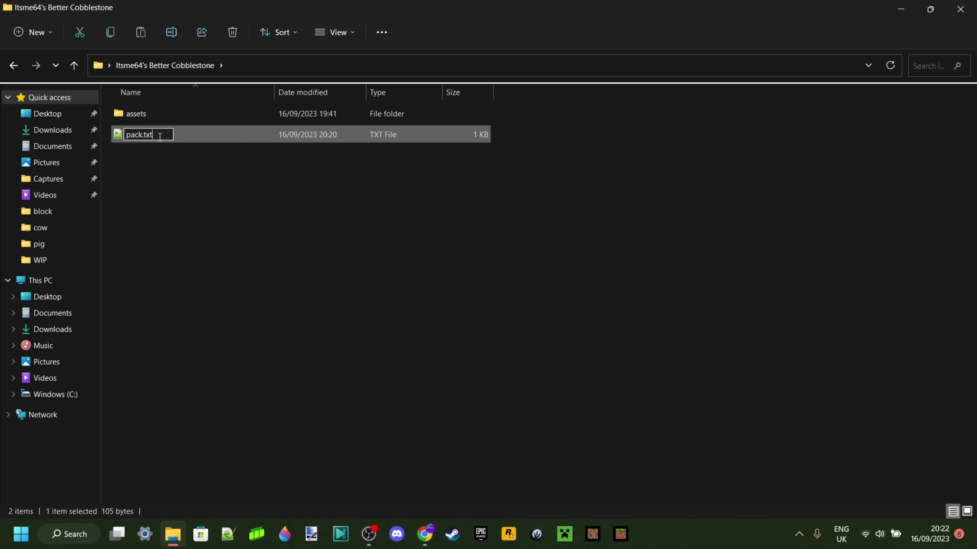
key("BackSpace")
key("BackSpace")
key("BackSpace")
type("mcmeta")
key("Return")
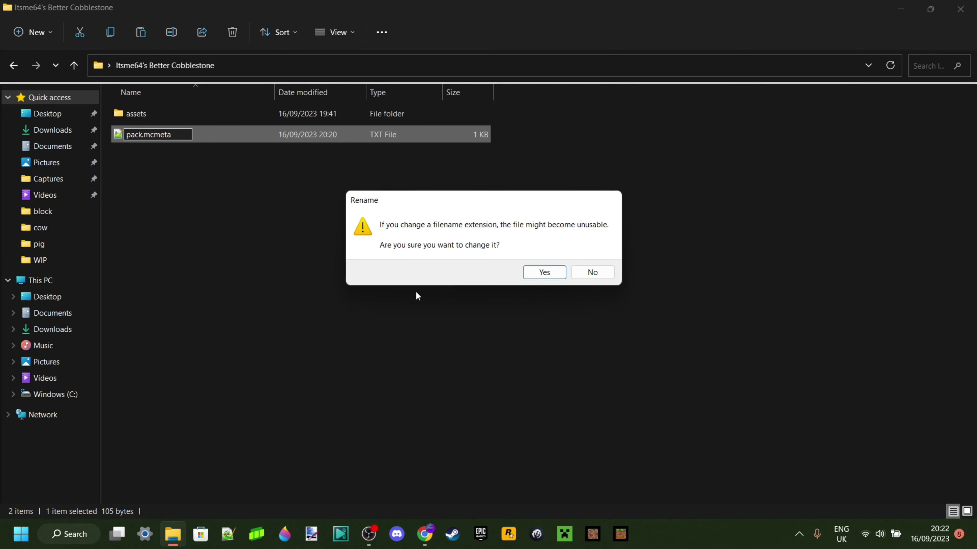
left_click(544, 273)
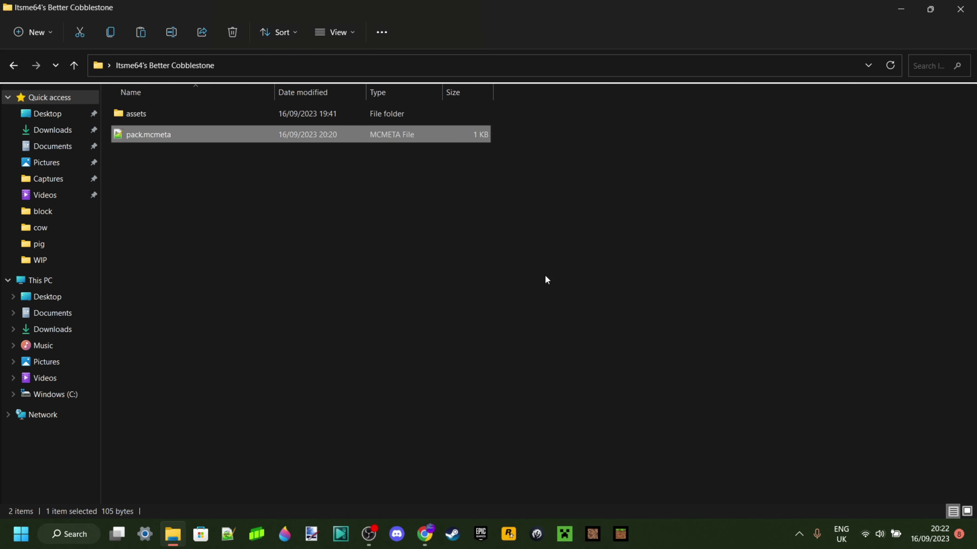
left_click(323, 210)
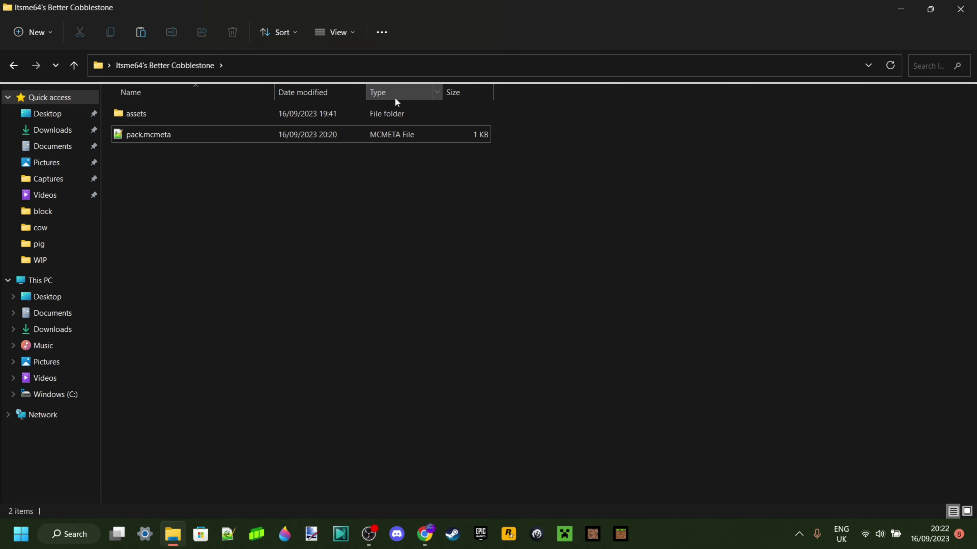
left_click_drag(366, 148, 416, 125)
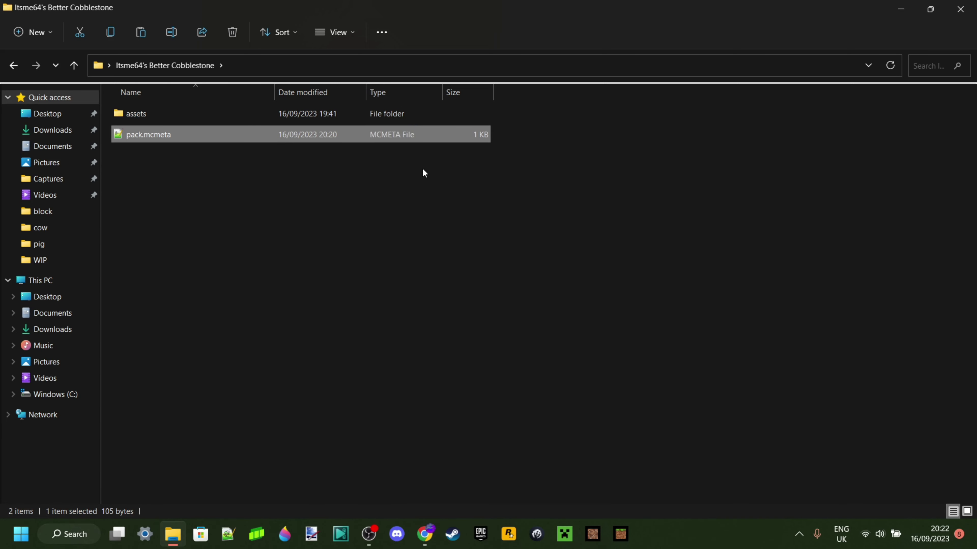
left_click(420, 181)
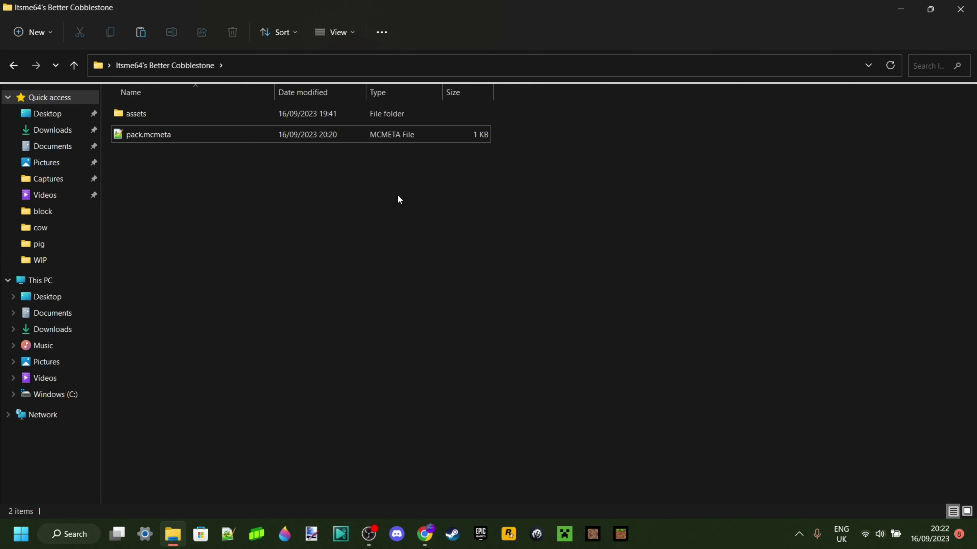
Paste the creator's logo JPG into the pack folder and preview it in Photos.
key("ctrl+v")
left_click(305, 220)
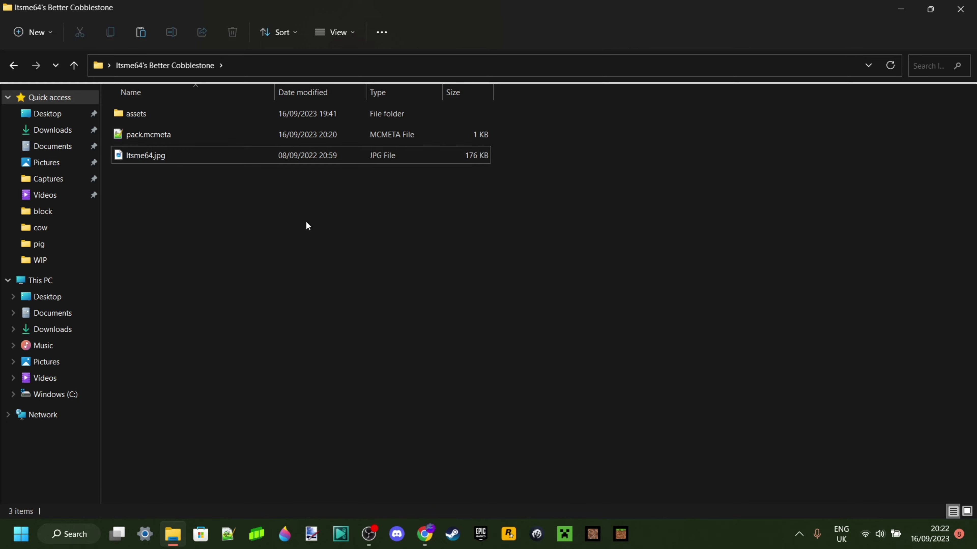
double_click(157, 158)
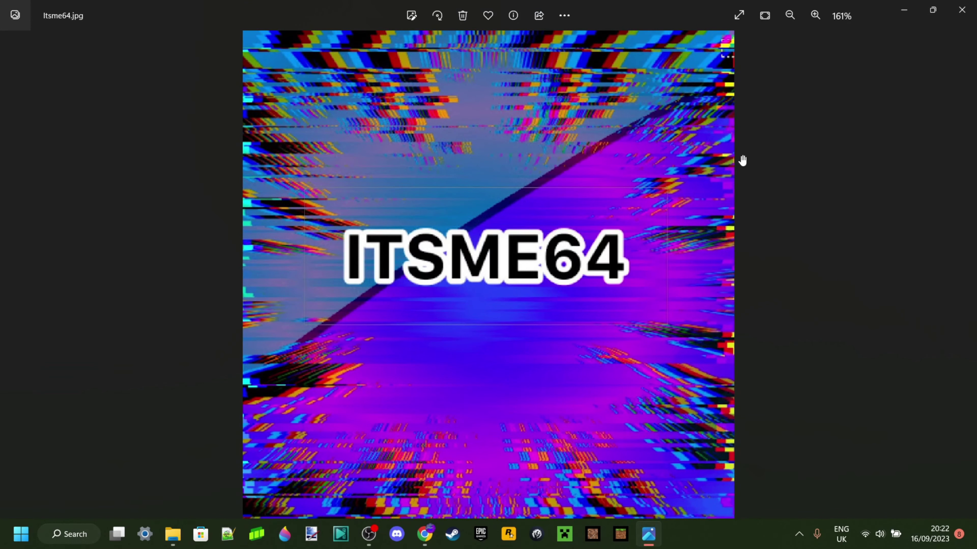
left_click(961, 10)
left_click(198, 221)
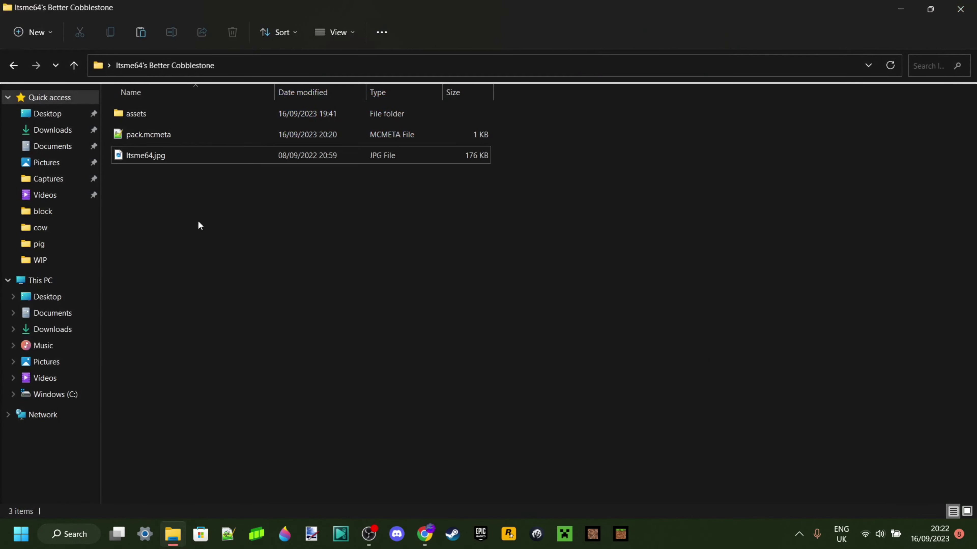
Rename the logo image to pack.jpg and check it in the image viewer.
right_click(151, 158)
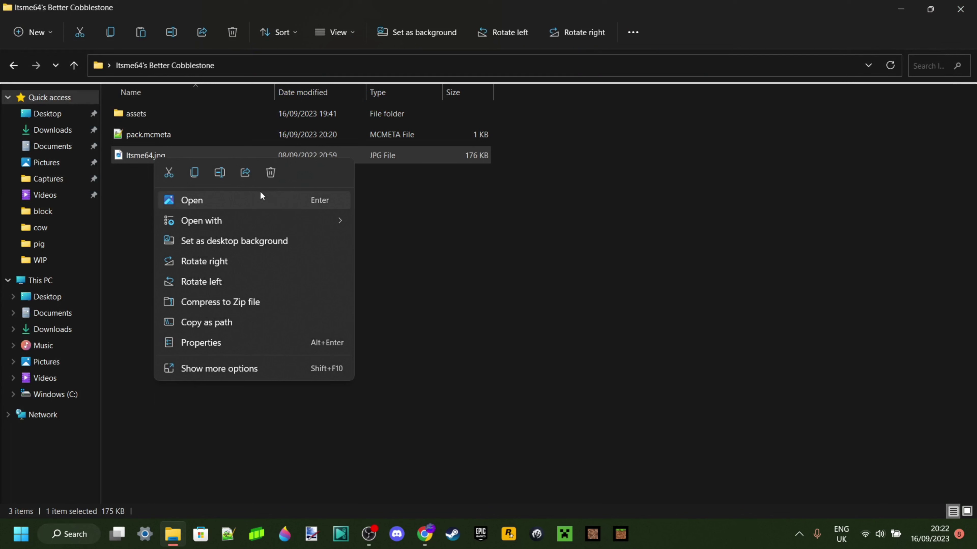
left_click(218, 173)
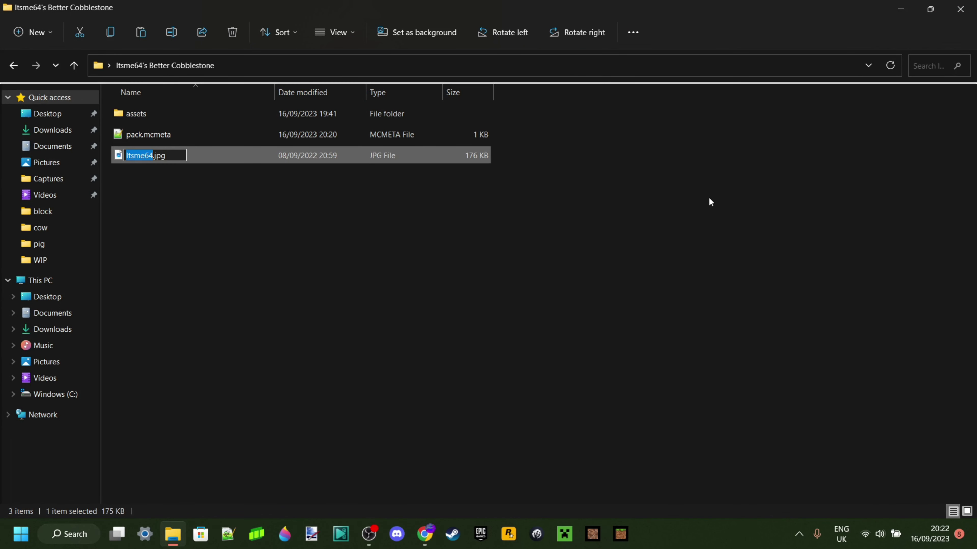
type("pack")
left_click(184, 184)
double_click(161, 157)
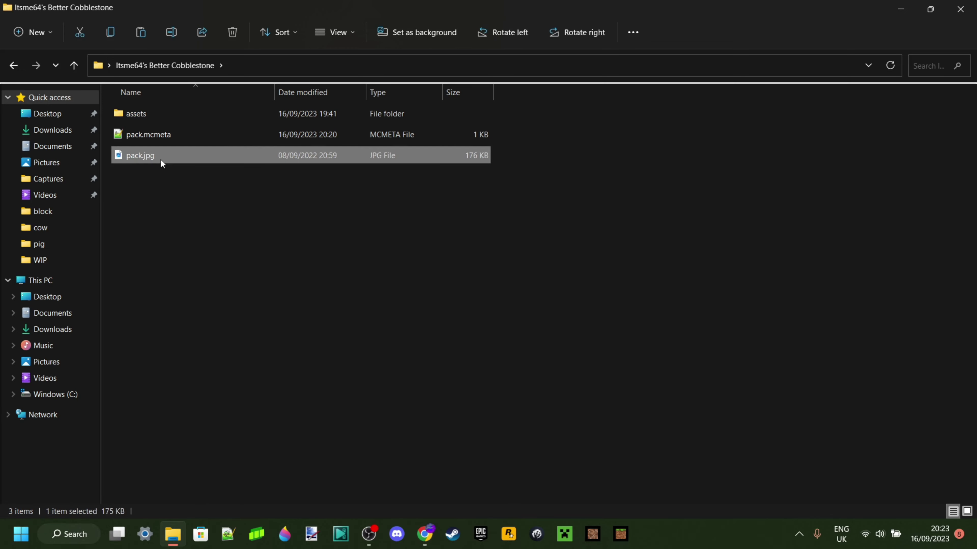
key("alt+F4")
Crop pack.jpg to a square 1:1 frame (600 x 600) in Paint 3D and save it.
right_click(124, 157)
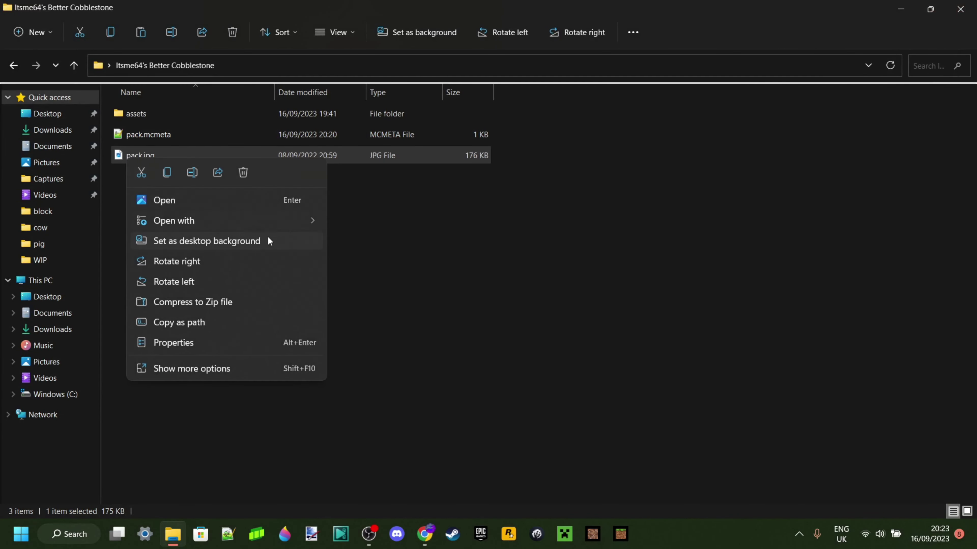
mouse_move(311, 224)
left_click(373, 266)
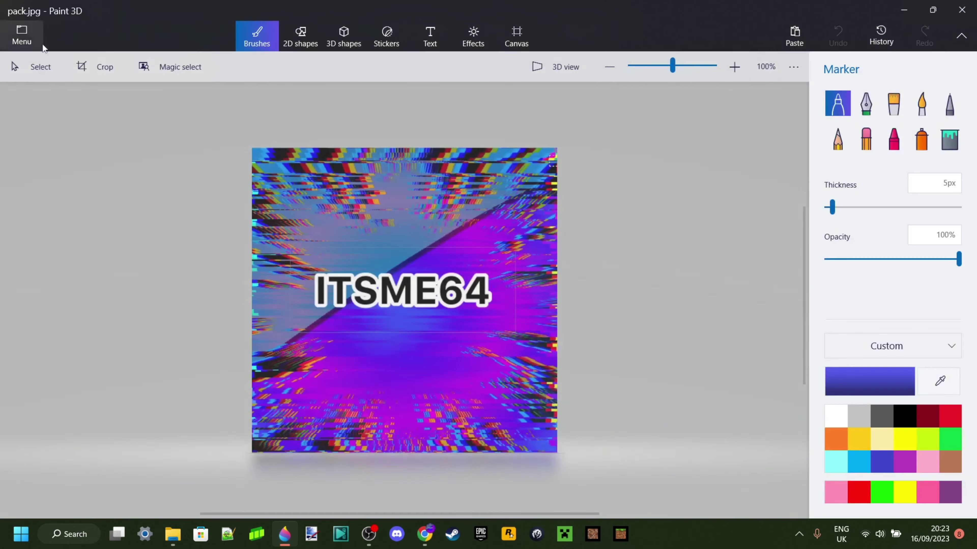
left_click(96, 67)
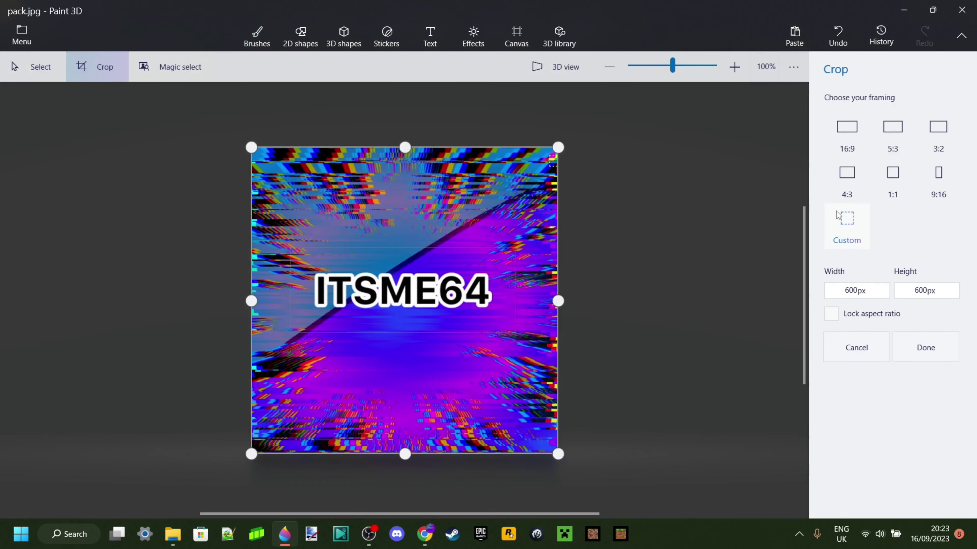
left_click(891, 178)
left_click(954, 353)
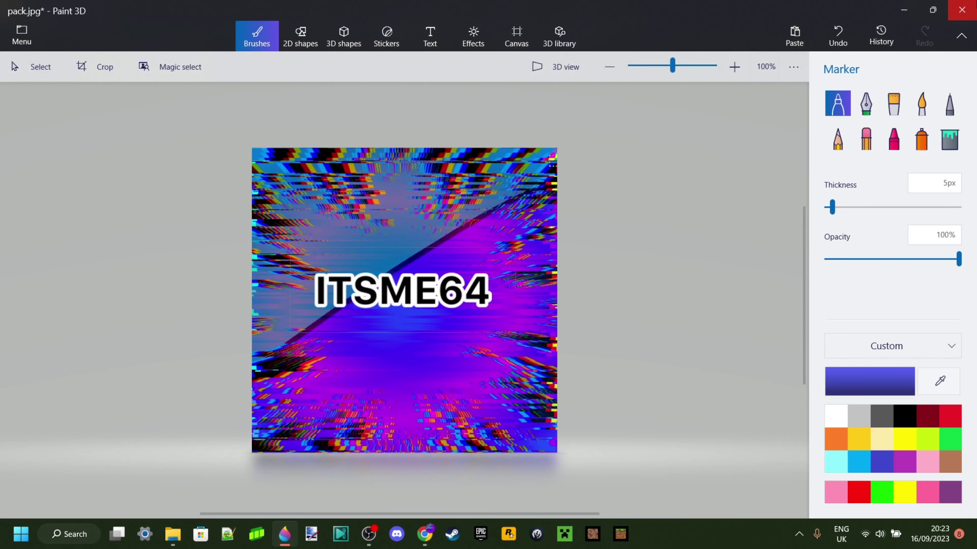
left_click(962, 10)
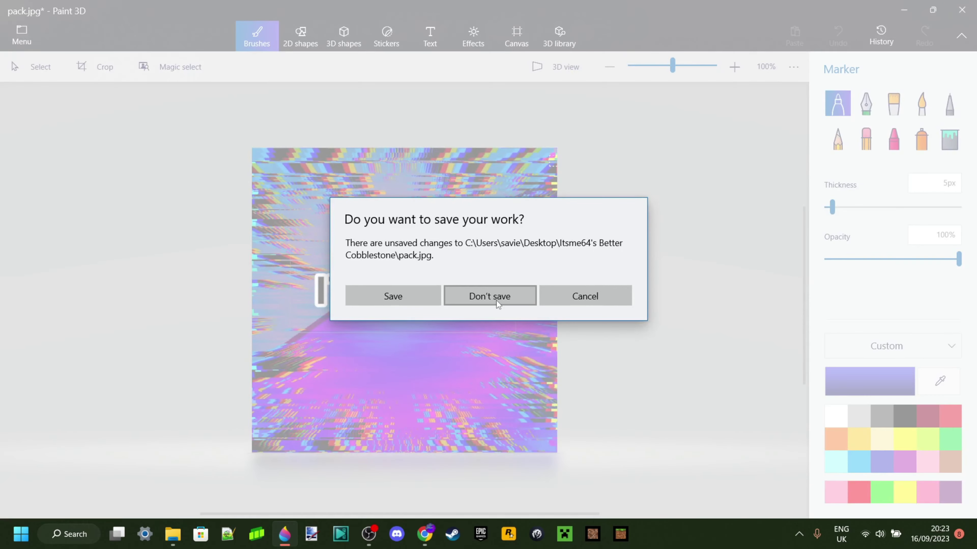
left_click(424, 294)
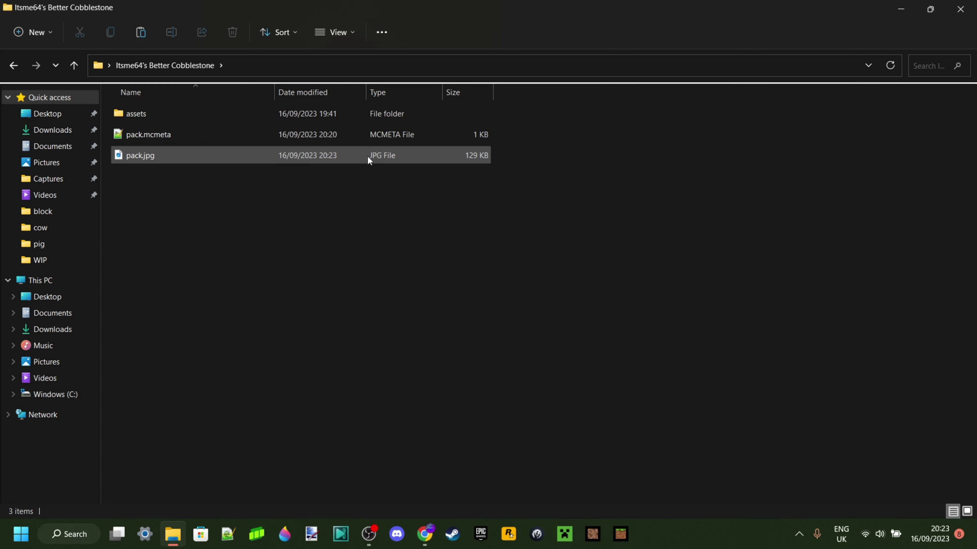
Rename pack.jpg to pack.png and accept the extension change warning.
right_click(146, 158)
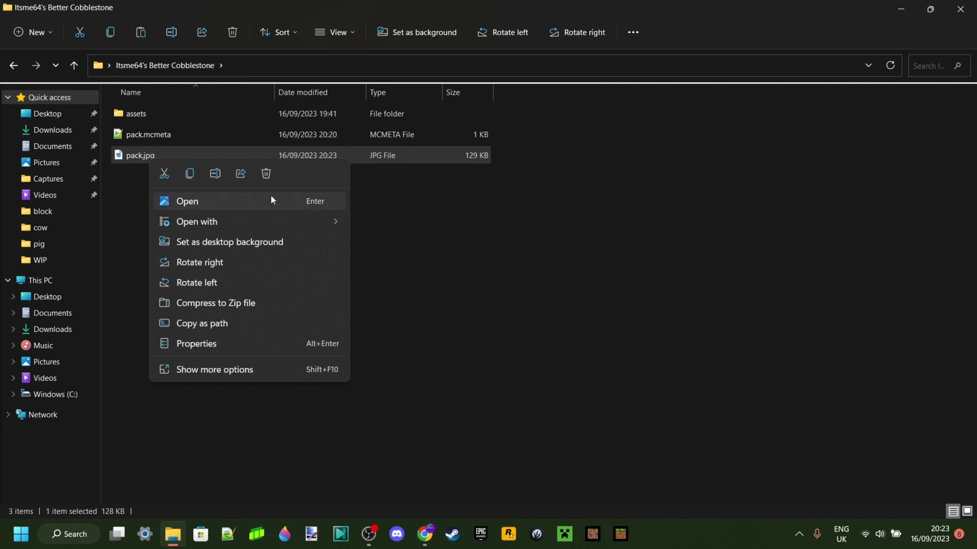
left_click(220, 173)
key("End")
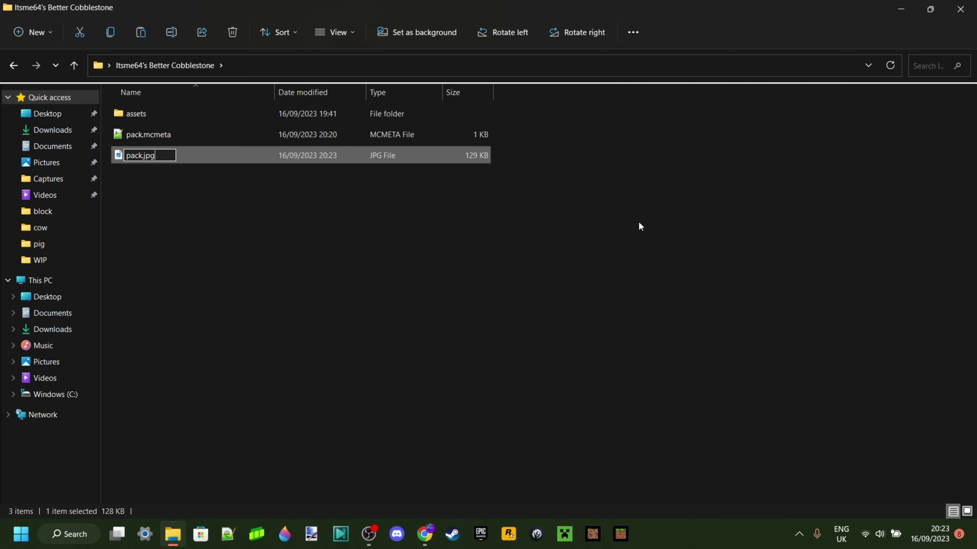
key("BackSpace")
key("BackSpace")
key("BackSpace")
key("BackSpace")
type(".png")
key("Return")
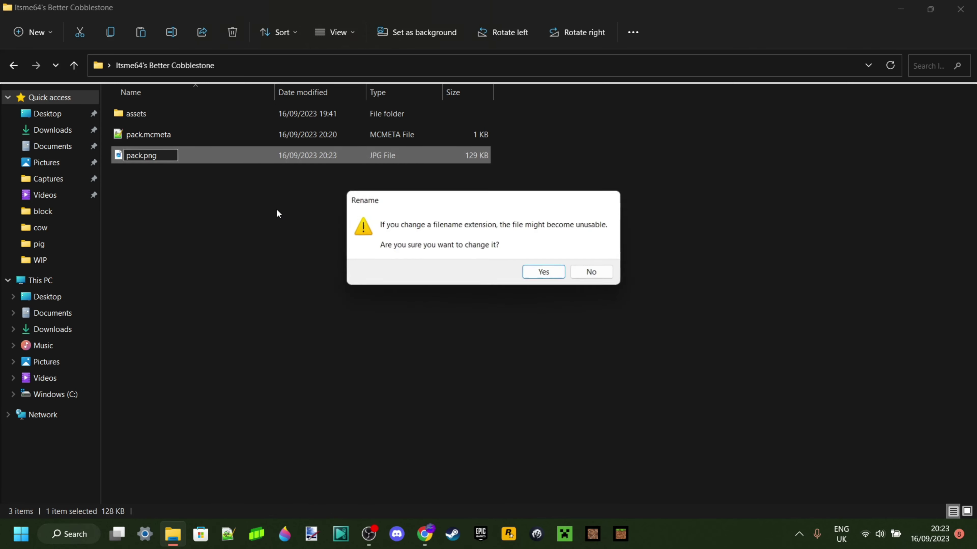
left_click(548, 274)
Preview the pack.png icon image, then close the viewer.
left_click(413, 205)
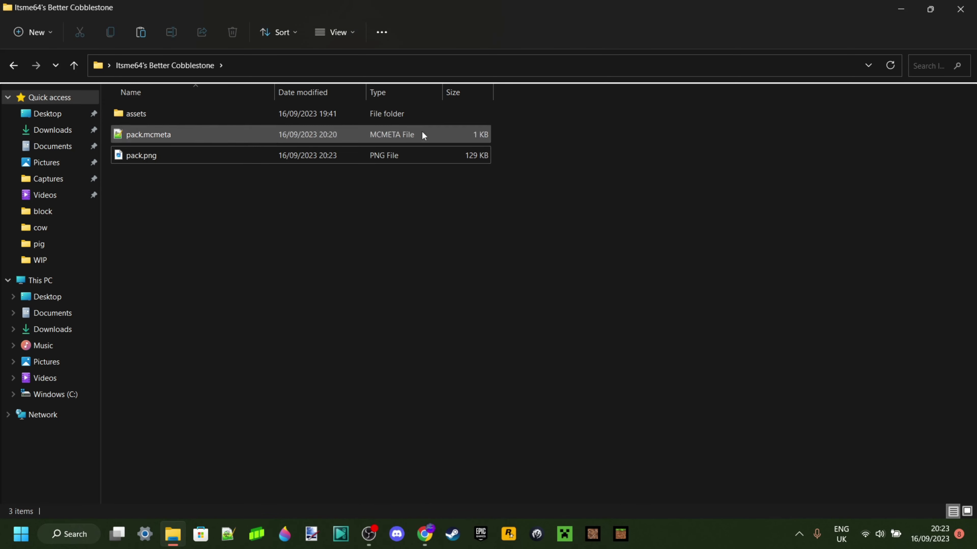
double_click(188, 156)
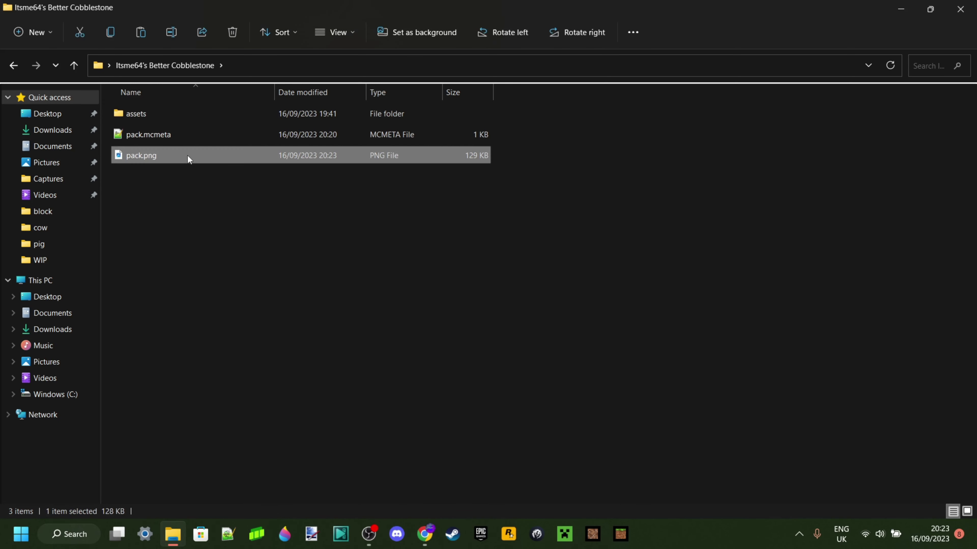
key("alt+F4")
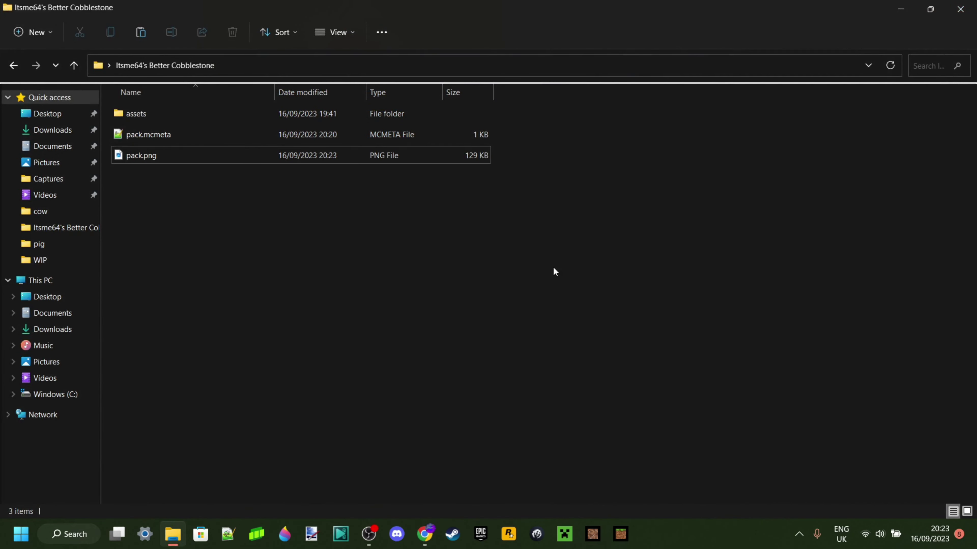
Zip the assets folder, pack.mcmeta and pack.png into an archive titled with the Better Cobblestone pack name.
key("ctrl+a")
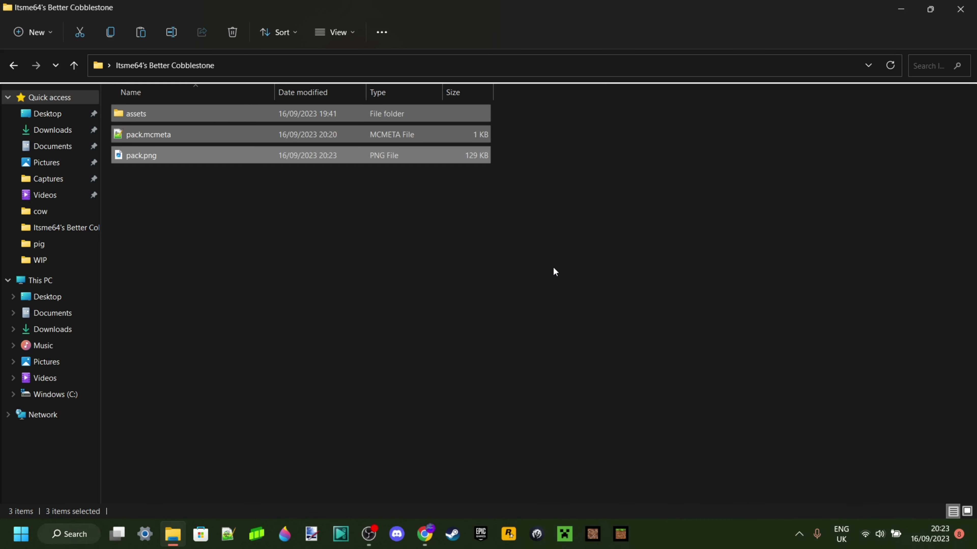
left_click_drag(507, 210, 115, 91)
right_click(135, 136)
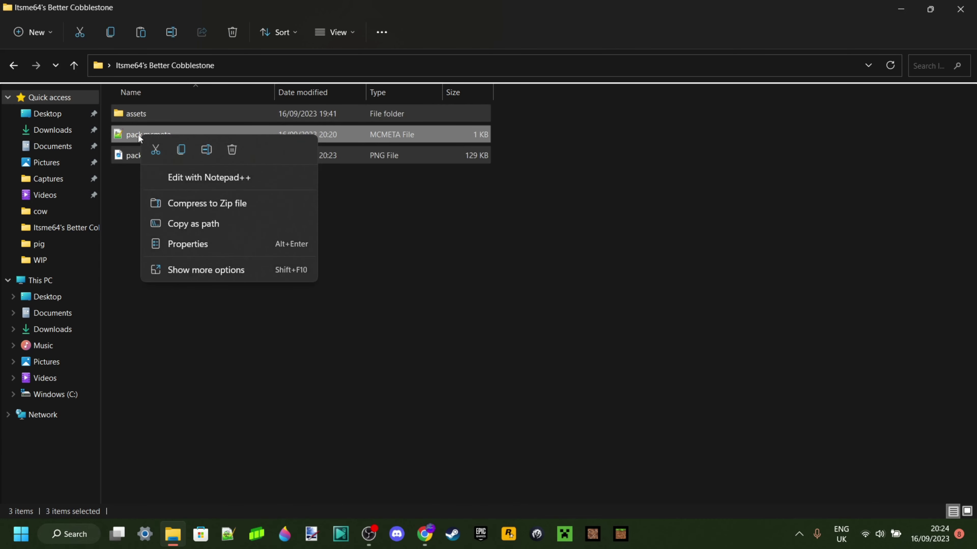
left_click(194, 204)
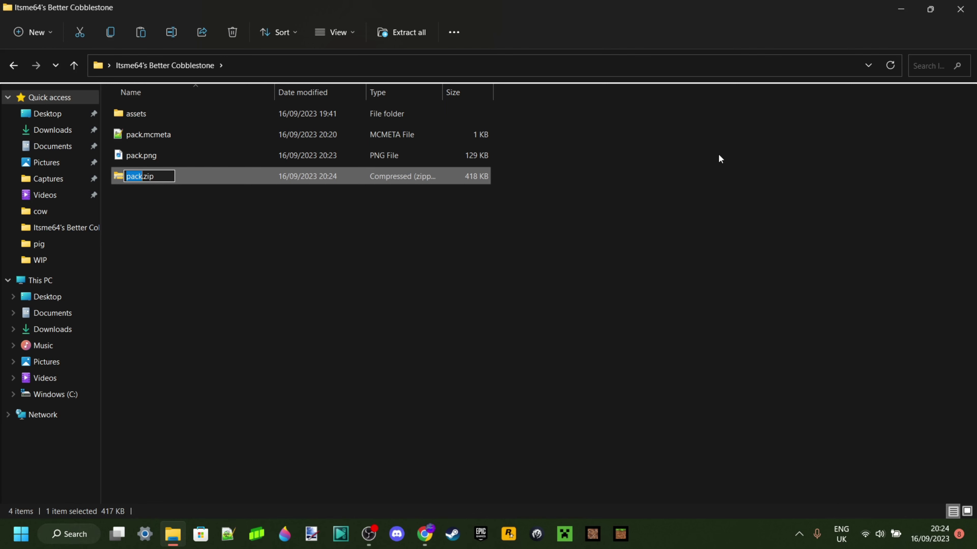
type("Itsme64")
type("'s Better C")
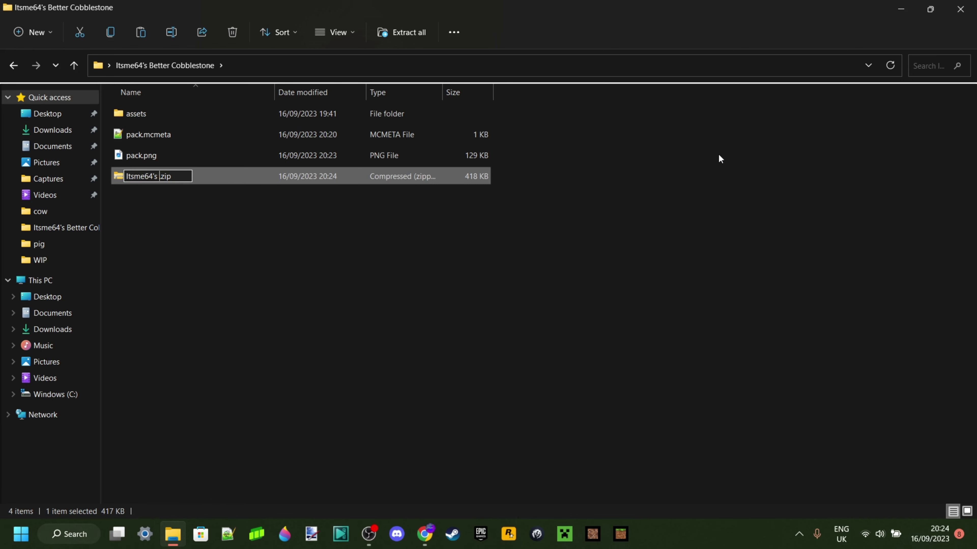
type("obblesto")
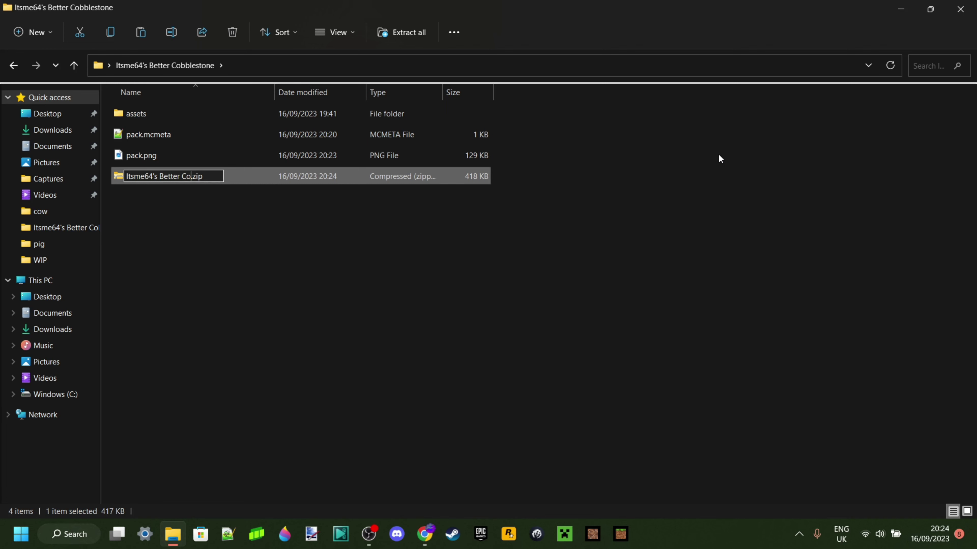
type("ne")
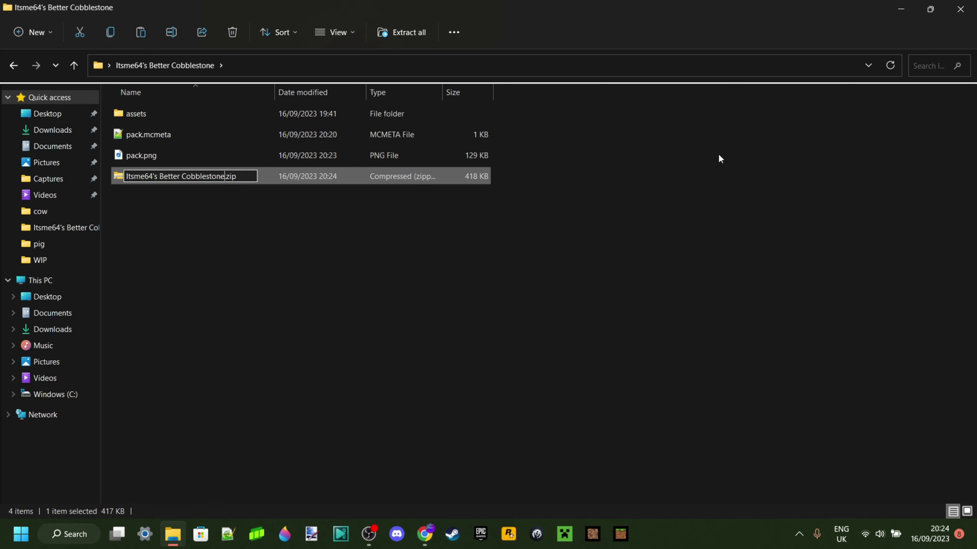
left_click(278, 219)
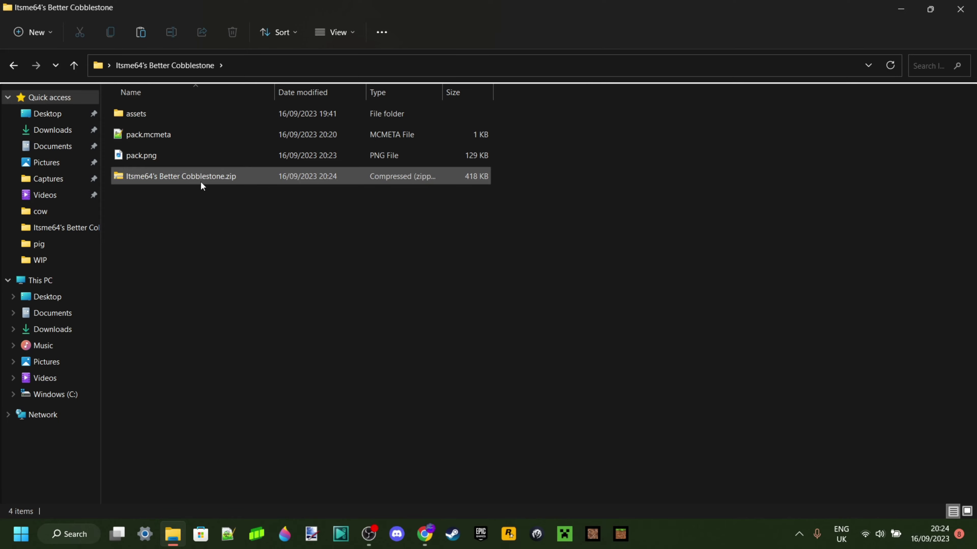
Move the Better Cobblestone zip onto the desktop and close File Explorer.
key("super+Down")
left_click_drag(515, 187, 272, 418)
left_click(821, 19)
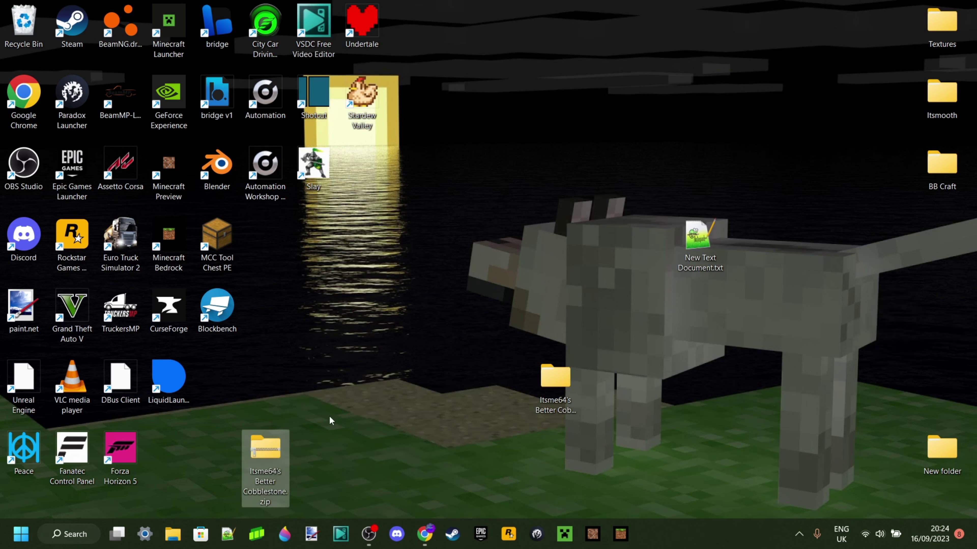
left_click(326, 430)
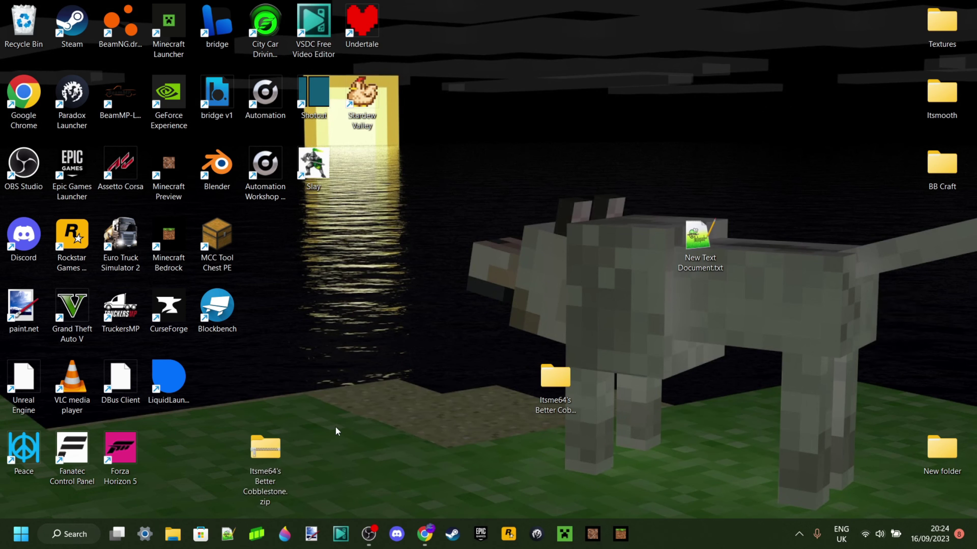
Launch Minecraft and go to Options > Resource Packs to browse the Available list.
left_click(565, 540)
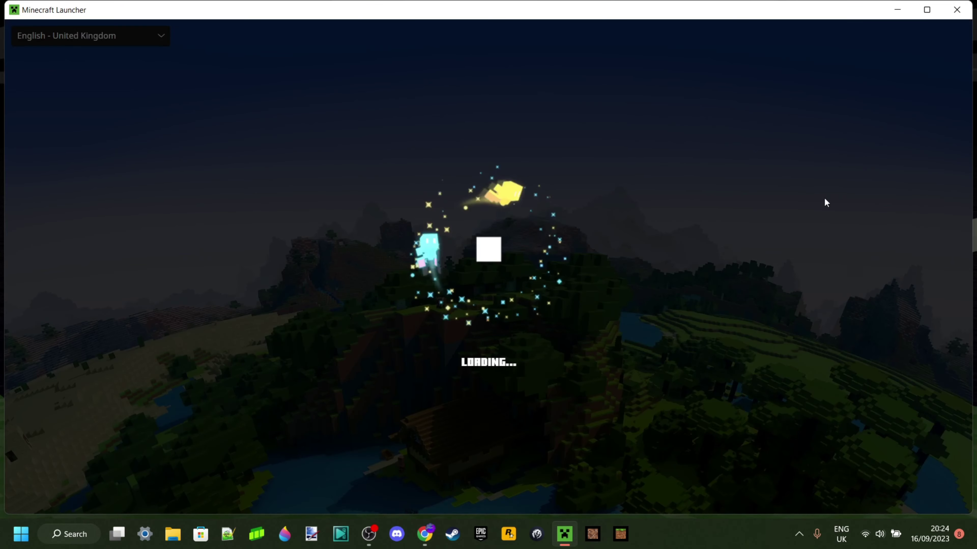
left_click(925, 14)
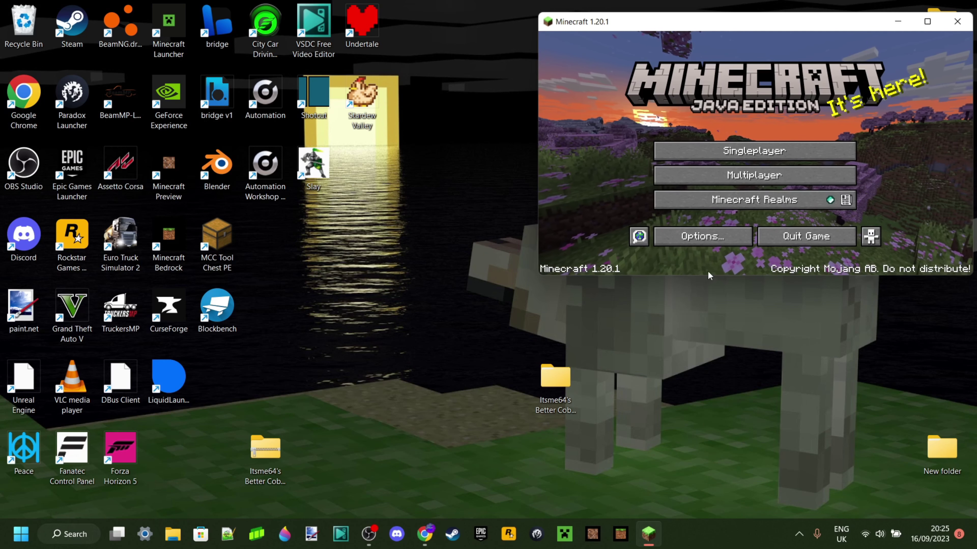
left_click(703, 241)
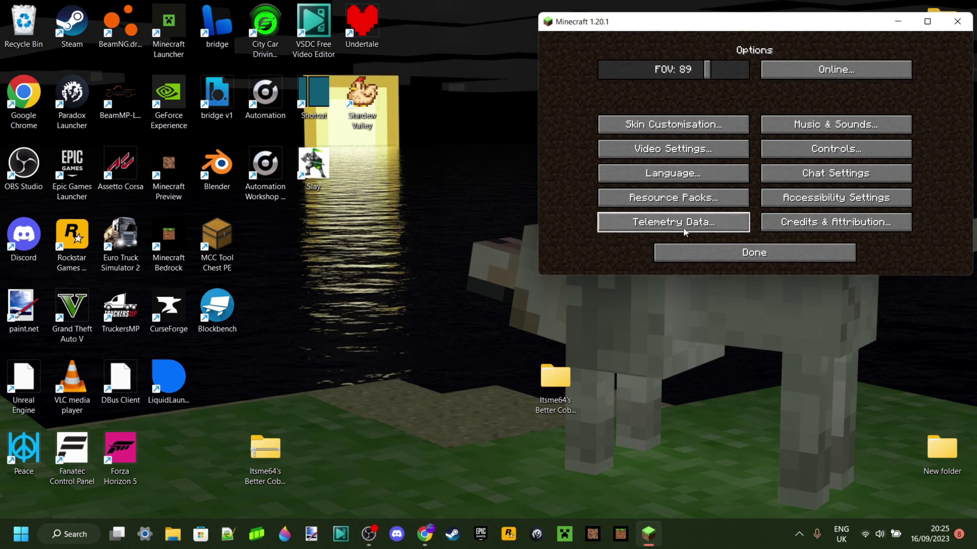
left_click(735, 203)
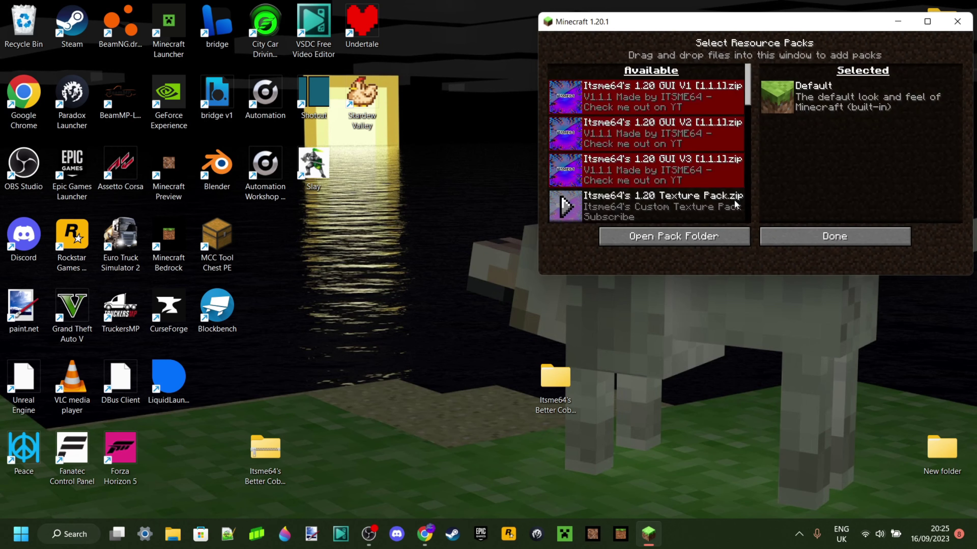
scroll(690, 134, "down", 10)
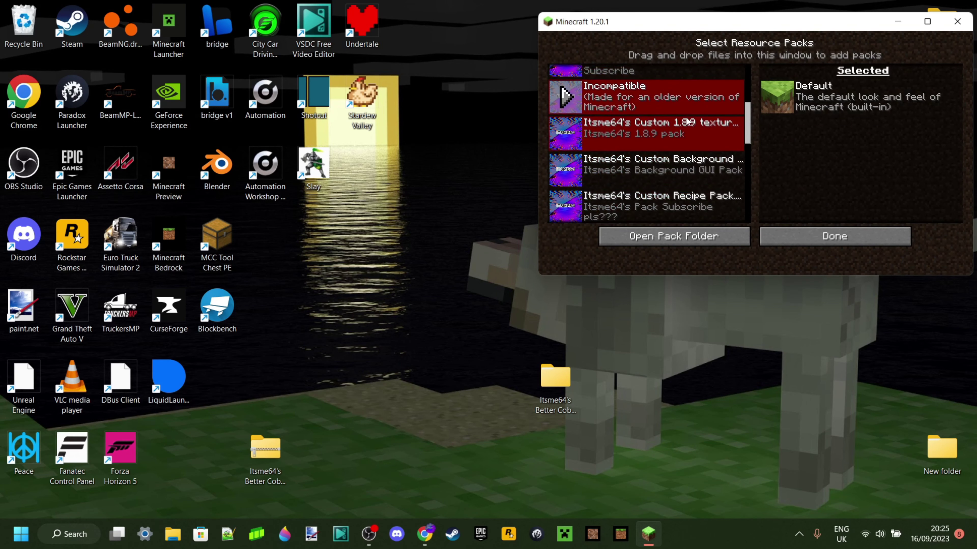
scroll(680, 154, "down", 5)
scroll(676, 168, "up", 15)
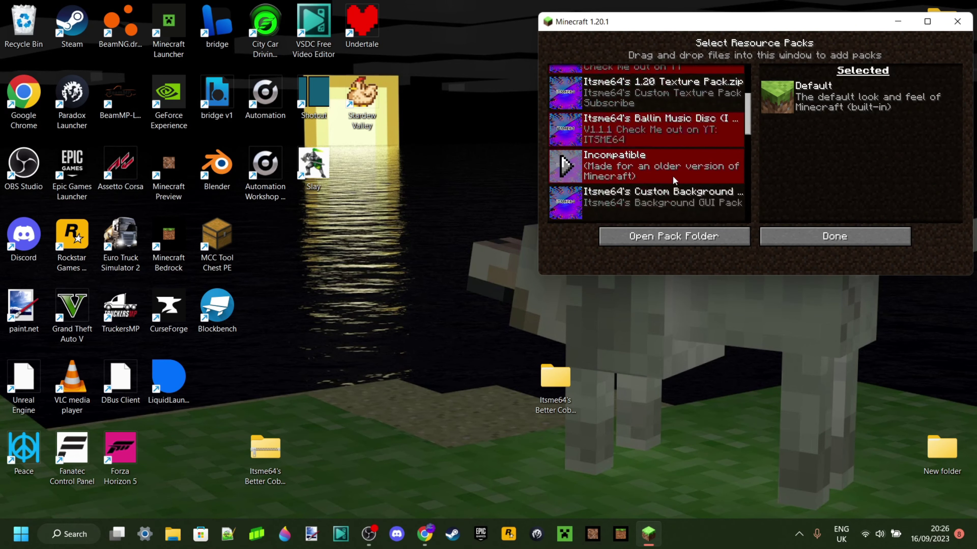
Drop the Better Cobblestone zip from the desktop into the resource pack list.
mouse_move(265, 448)
left_mouse_down()
mouse_move(664, 181)
mouse_move(656, 137)
mouse_move(604, 154)
mouse_move(646, 99)
mouse_move(686, 115)
mouse_move(446, 319)
mouse_move(265, 451)
left_mouse_up()
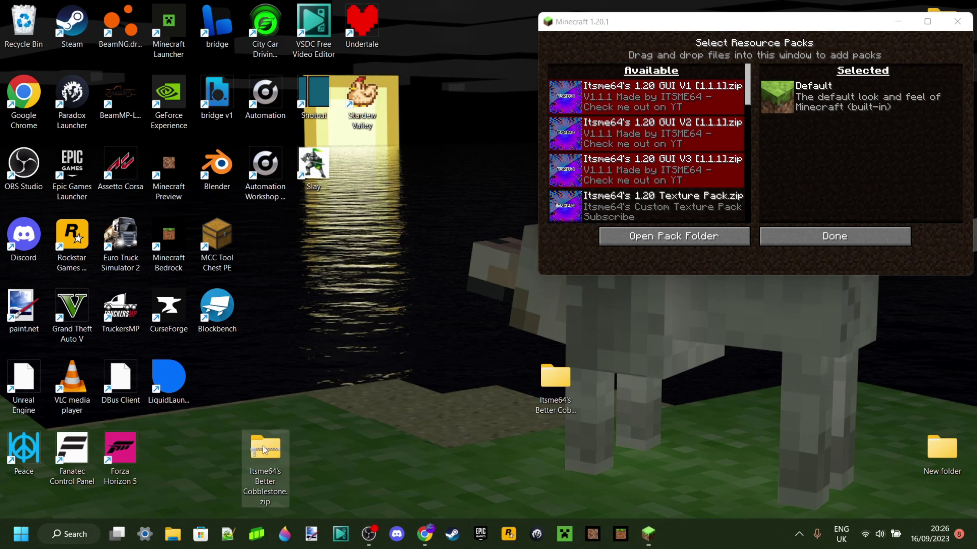
left_click(488, 314)
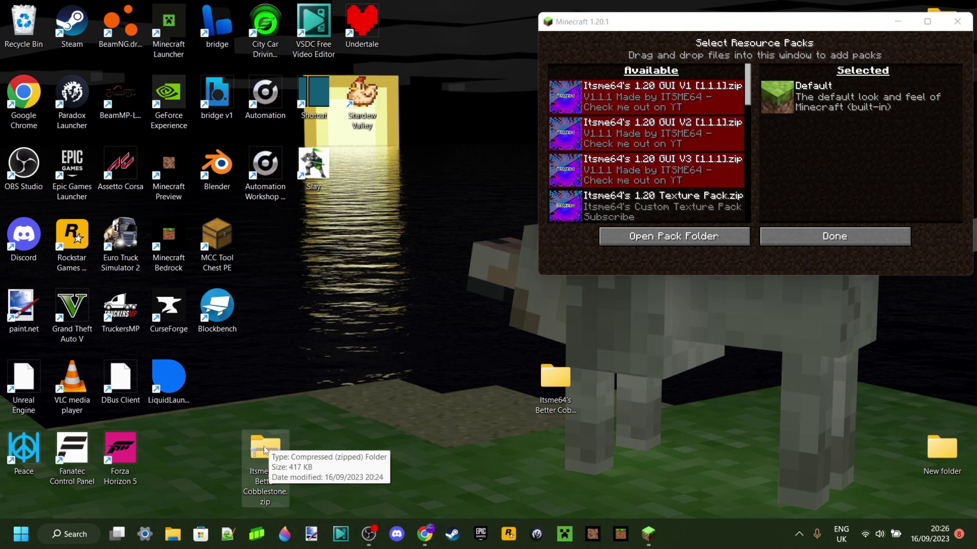
left_click_drag(263, 455, 645, 156)
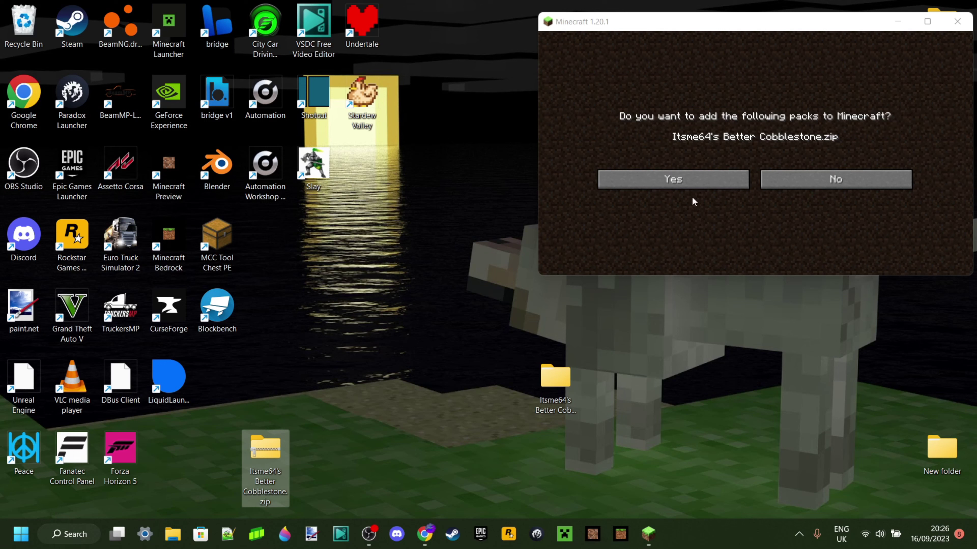
Add the Better Cobblestone pack and activate it above Default, then apply with Done.
left_click(696, 184)
scroll(698, 131, "down", 3)
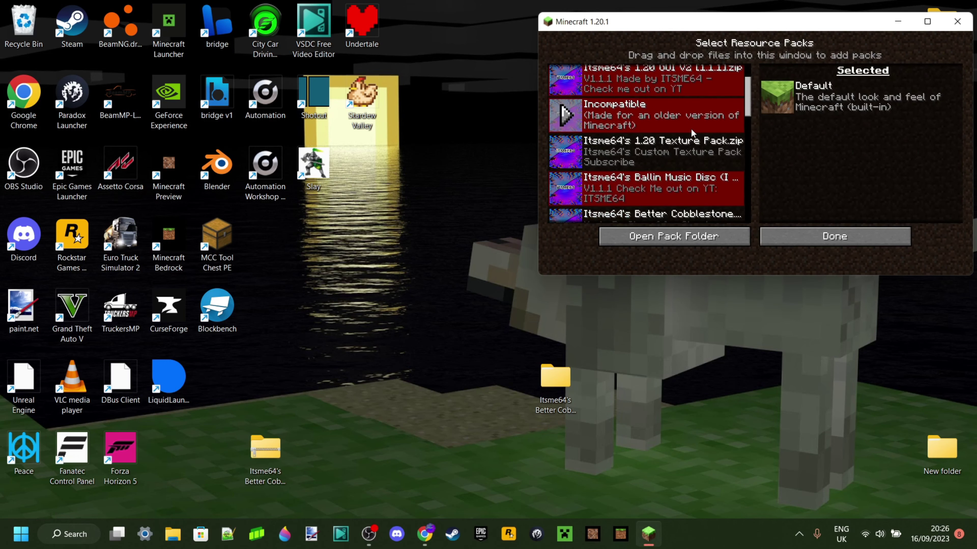
scroll(698, 132, "down", 1)
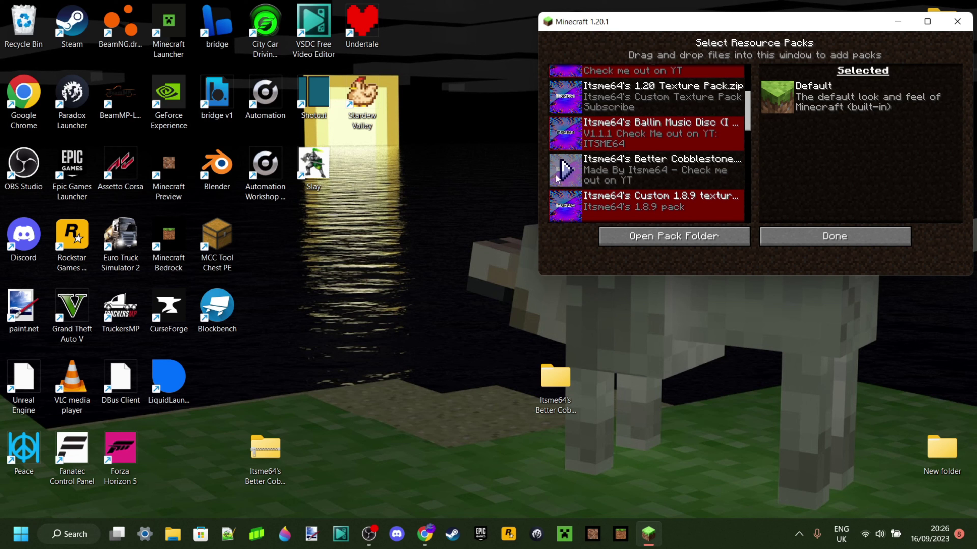
left_click(581, 171)
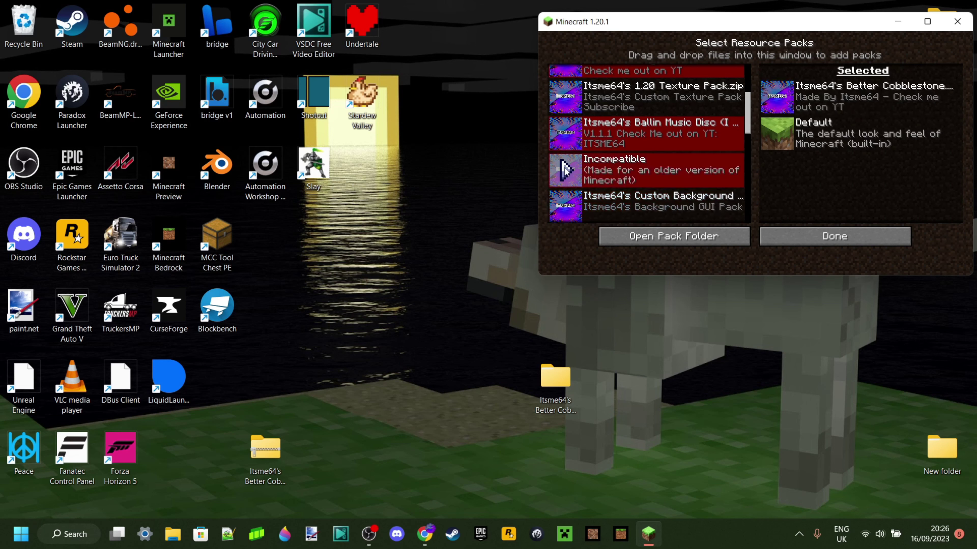
left_click(788, 105)
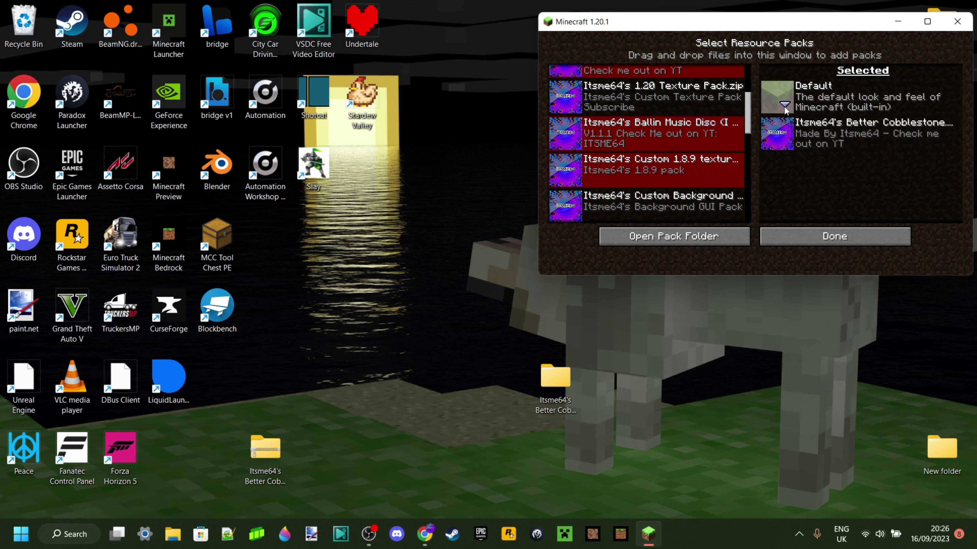
left_click(785, 129)
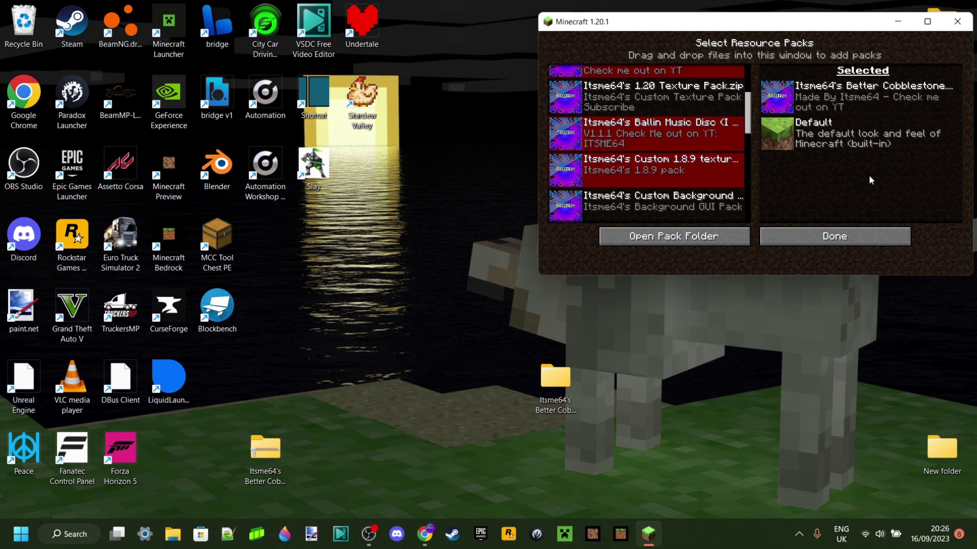
left_click(832, 236)
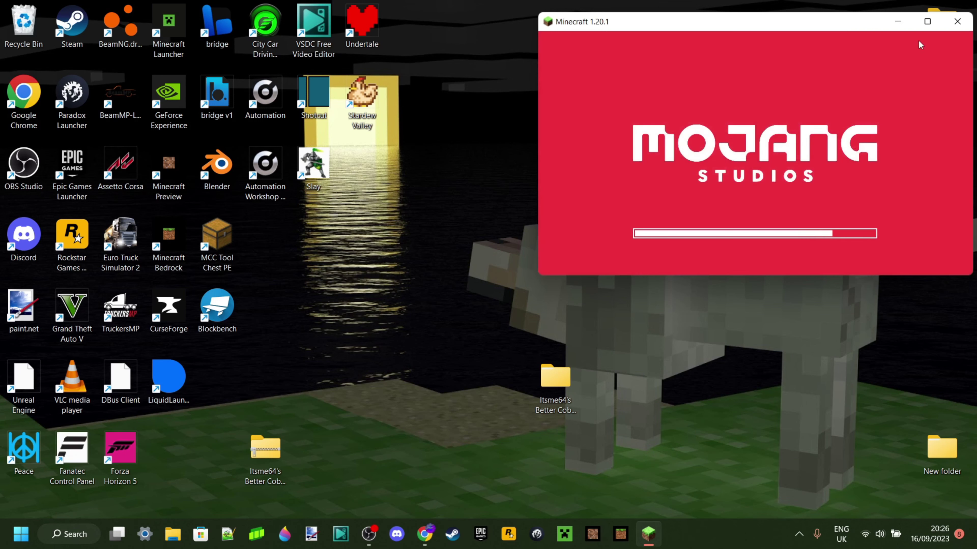
Maximize Minecraft, return to the title screen and go to the Singleplayer world list.
left_click(927, 22)
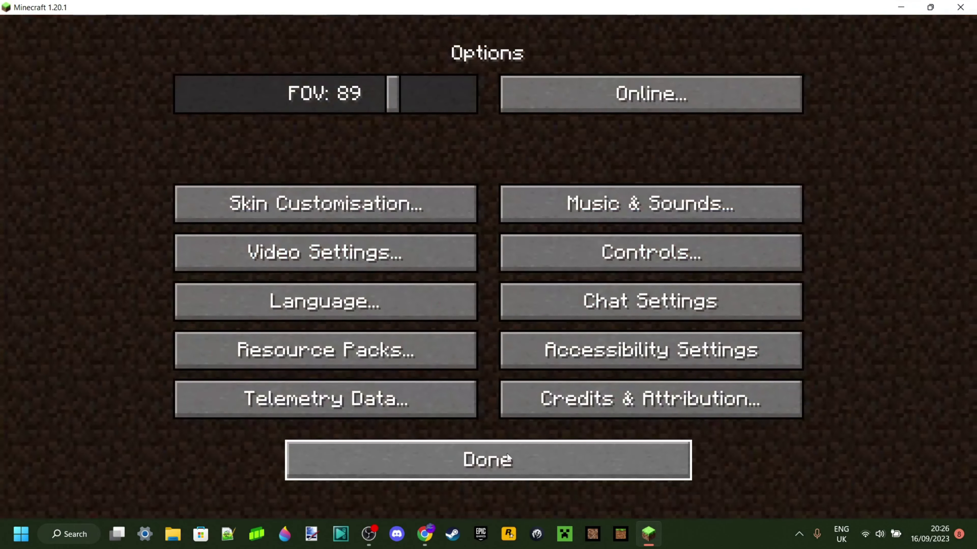
left_click(507, 457)
left_click(610, 254)
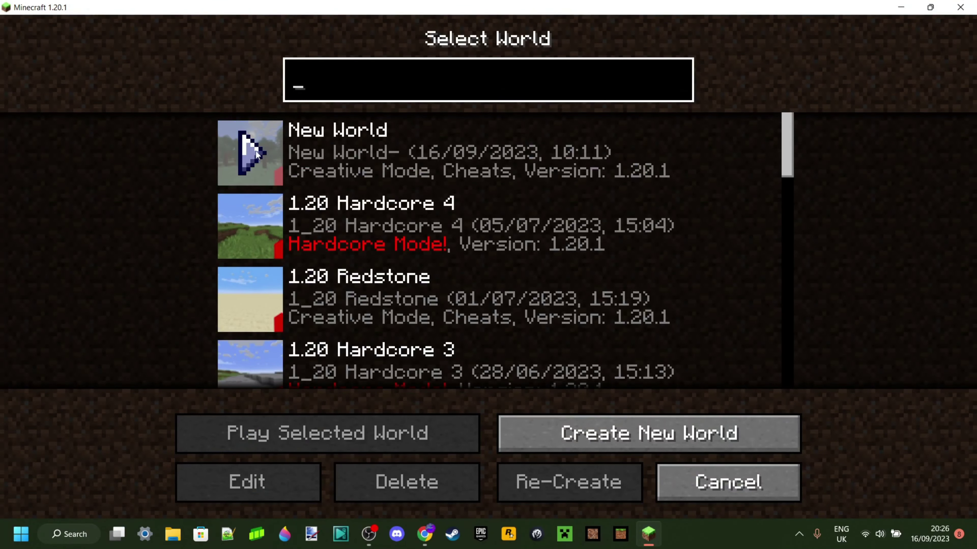
Load the New World save and put Cobblestone, found by searching 'cobb', into hotbar slot 1.
left_click(256, 151)
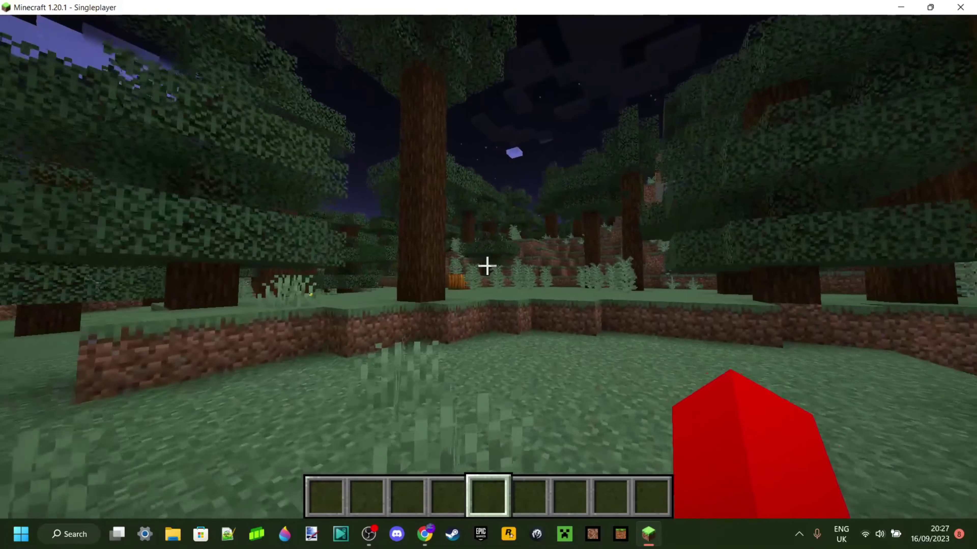
key("w")
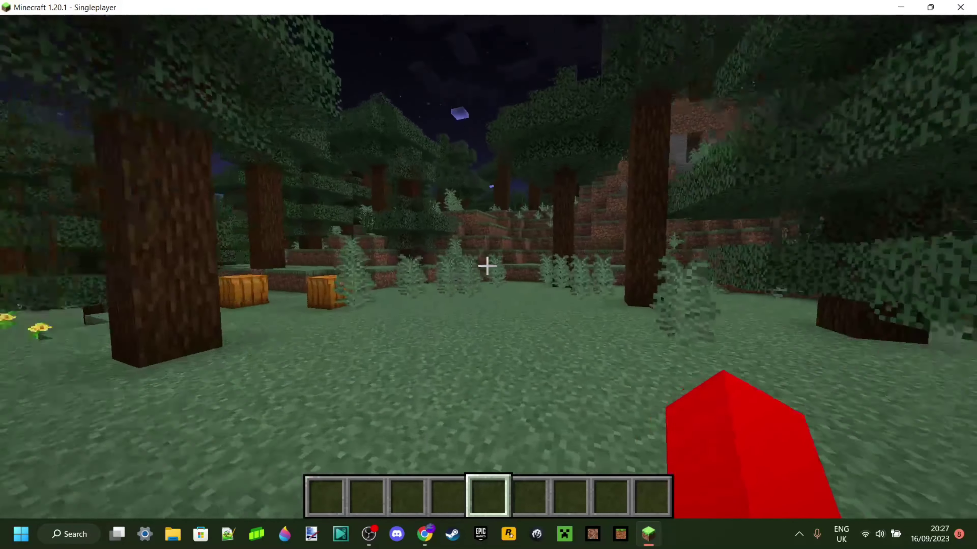
key("e")
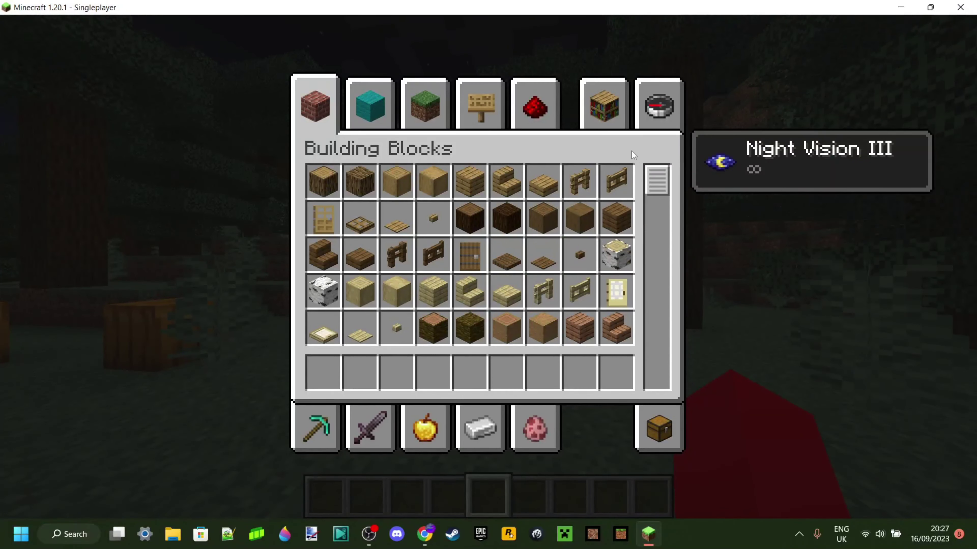
left_click(657, 101)
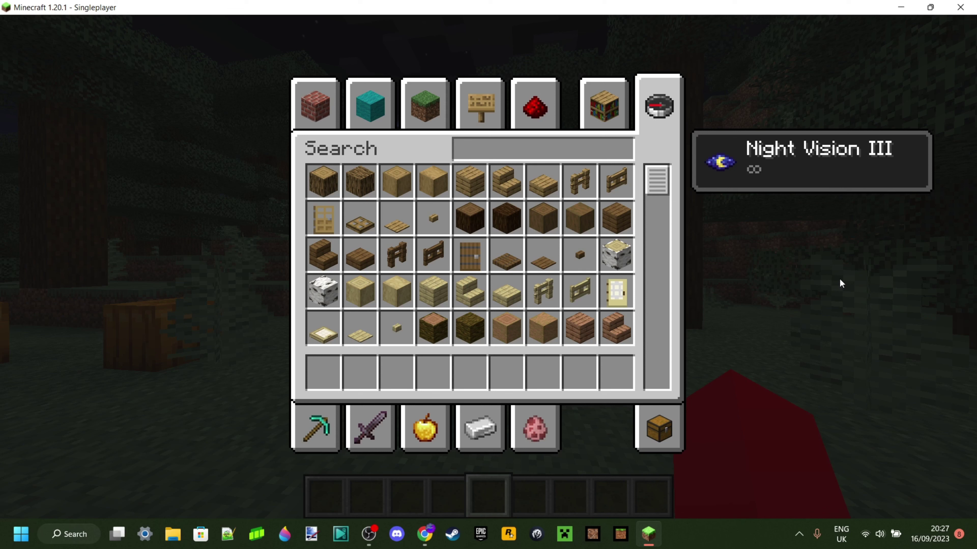
type("cobb")
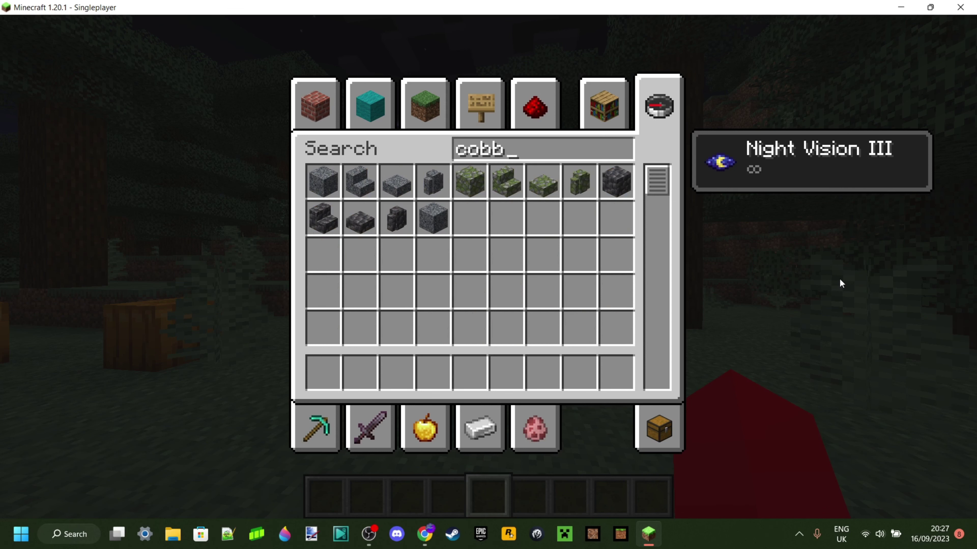
left_click(325, 182)
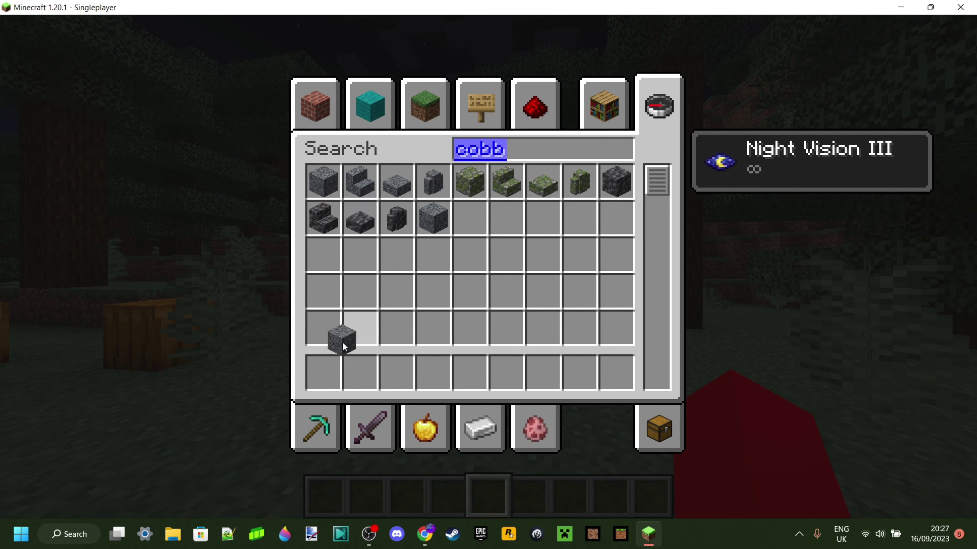
left_click(331, 373)
type("e")
Place a cobblestone block on the grass and walk around it to inspect the custom texture.
key("Escape")
key("1")
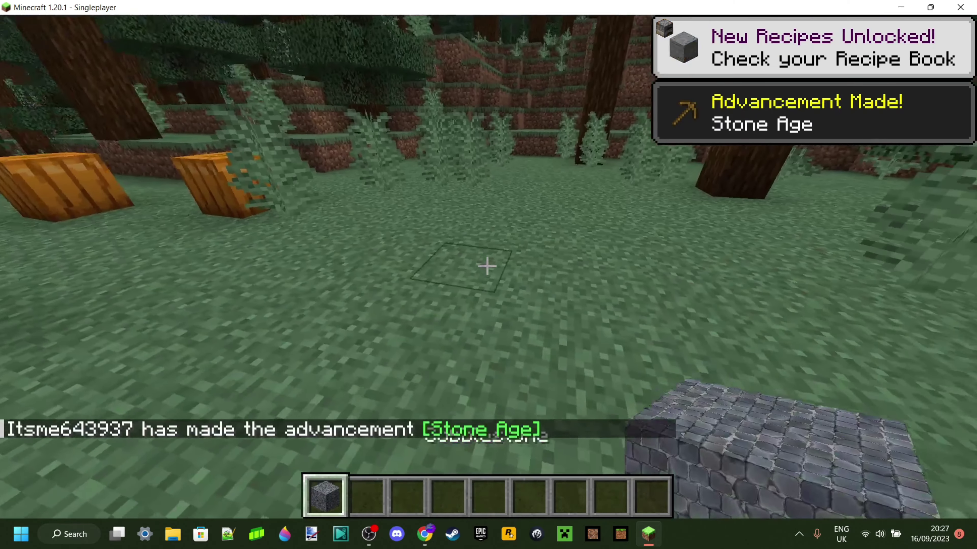
right_click(486, 266)
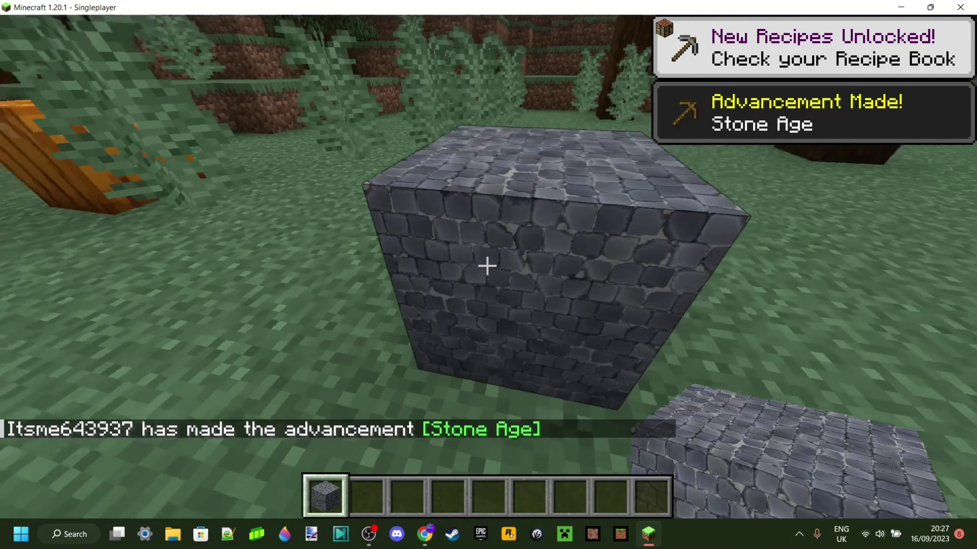
key("s")
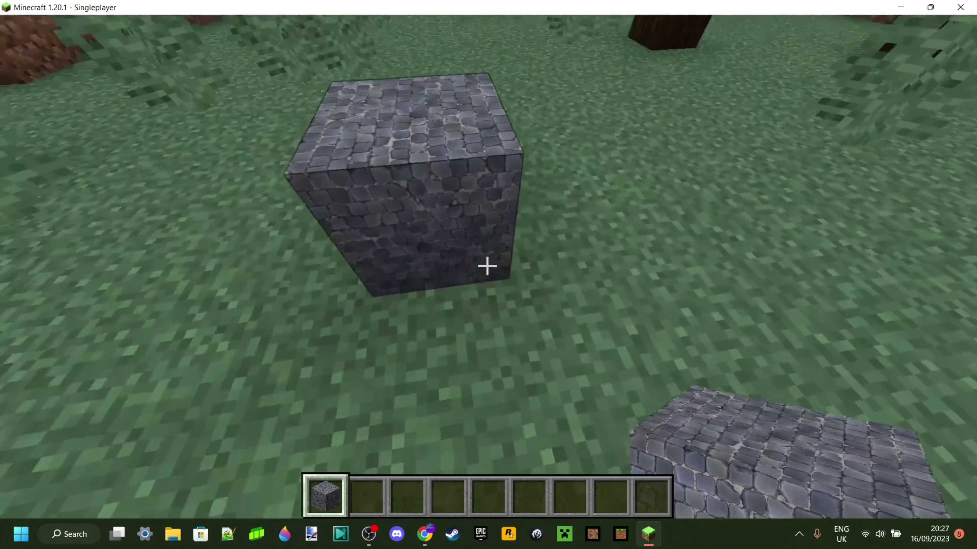
key("w")
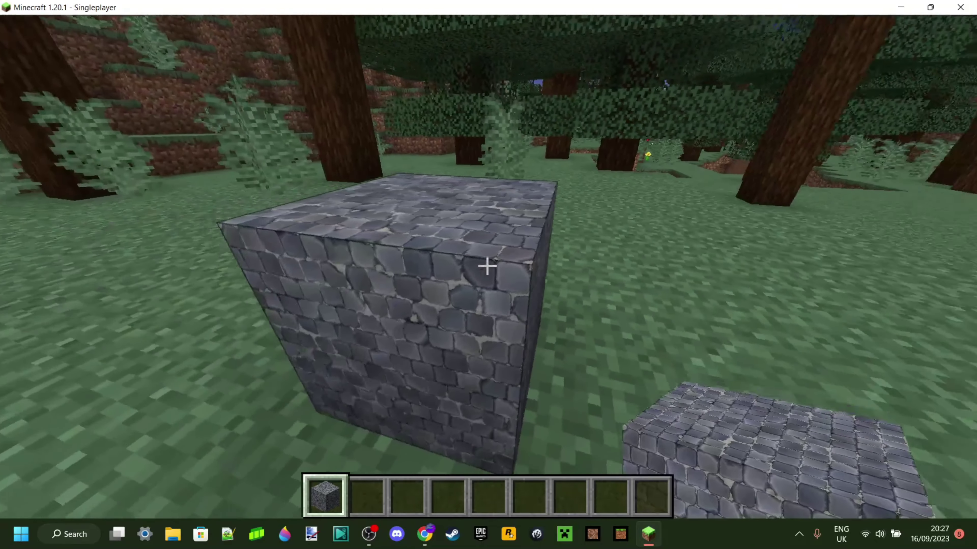
key("e")
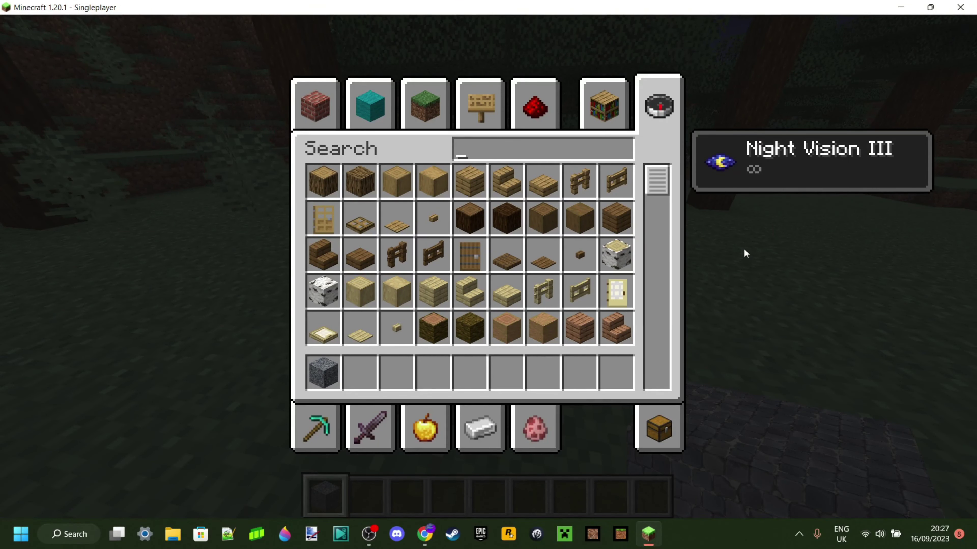
Search 'cobb' and put Cobblestone Stairs, Slab, Wall and Infested Cobblestone into hotbar slots 2–5.
type("cobb")
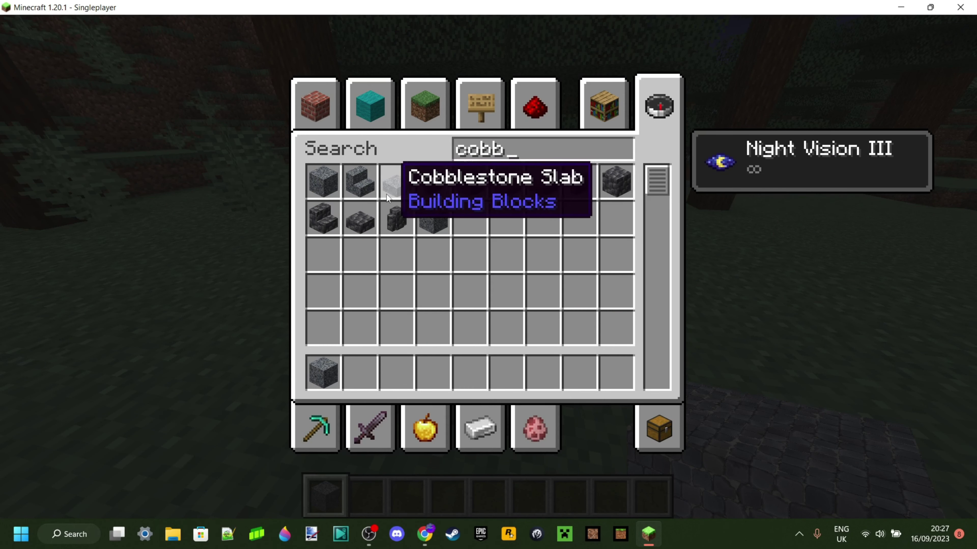
left_click(360, 181)
left_click(359, 371)
left_click(396, 182)
left_click(392, 371)
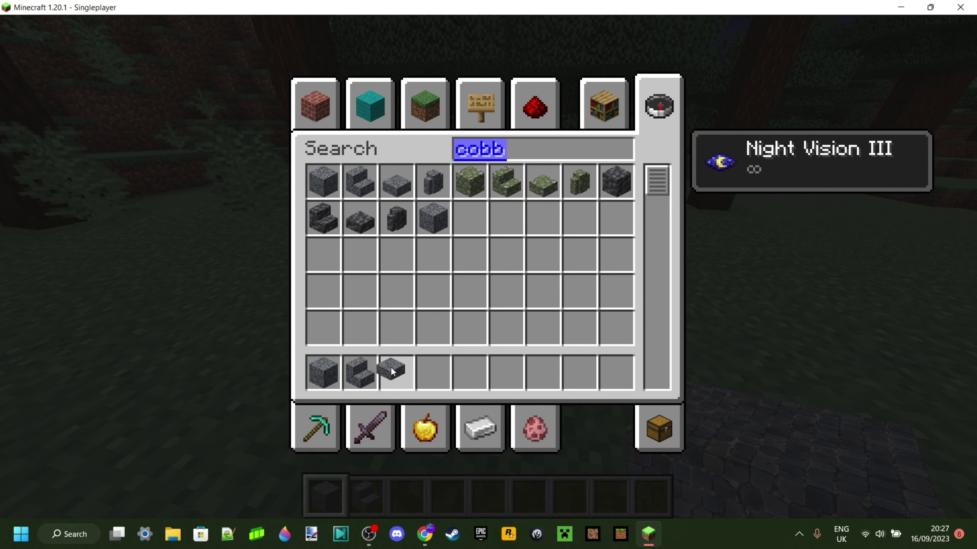
left_click(434, 185)
left_click(438, 375)
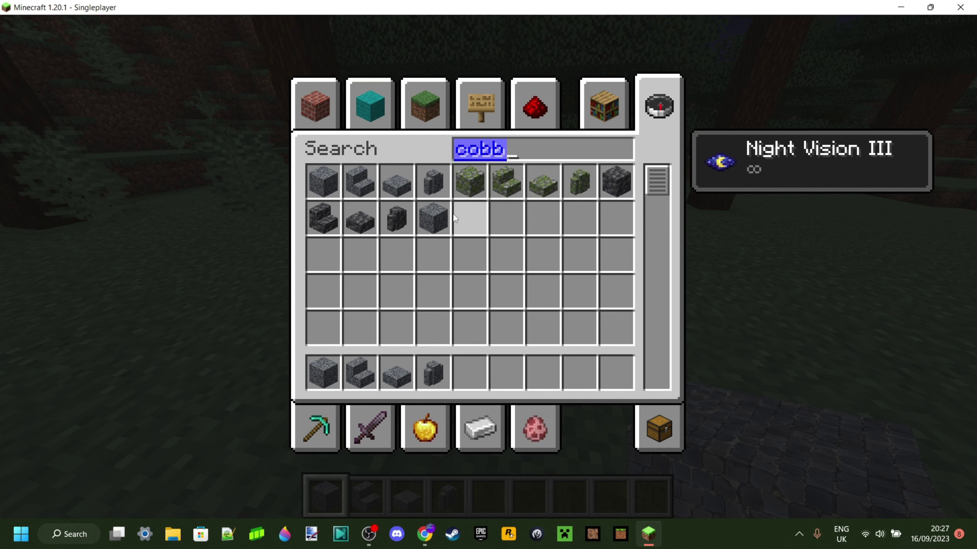
left_click(436, 222)
left_click(477, 373)
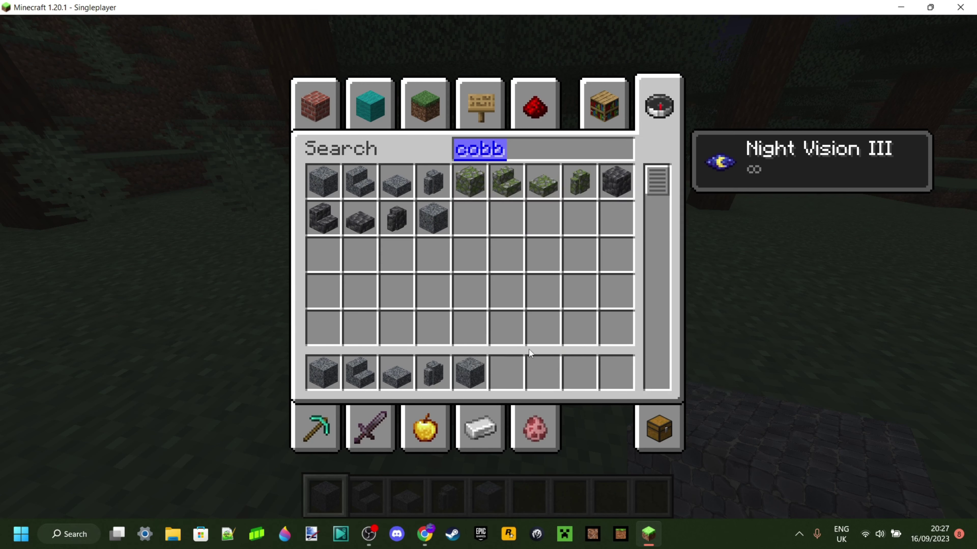
Place a cobblestone stair, a slab and a wall beside the cobblestone block.
type("e")
key("Escape")
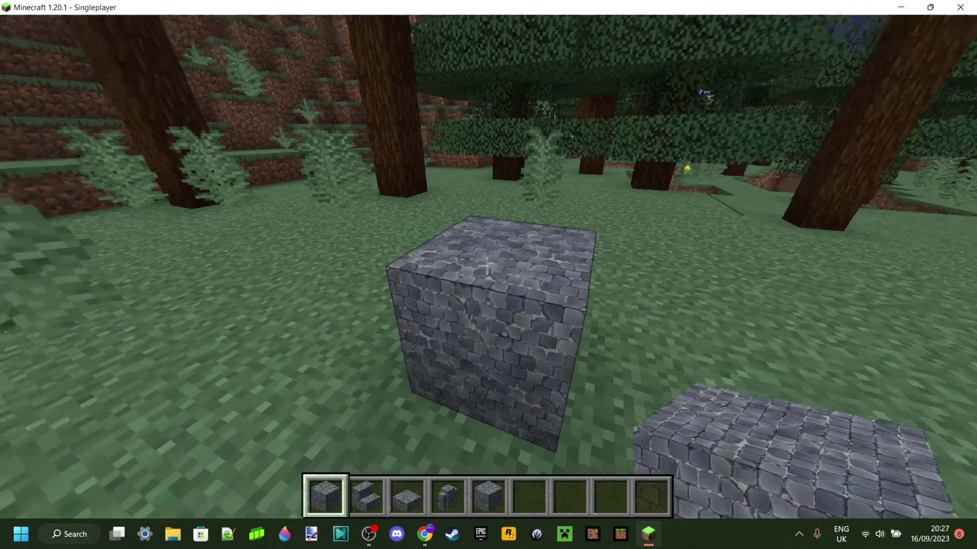
key("2")
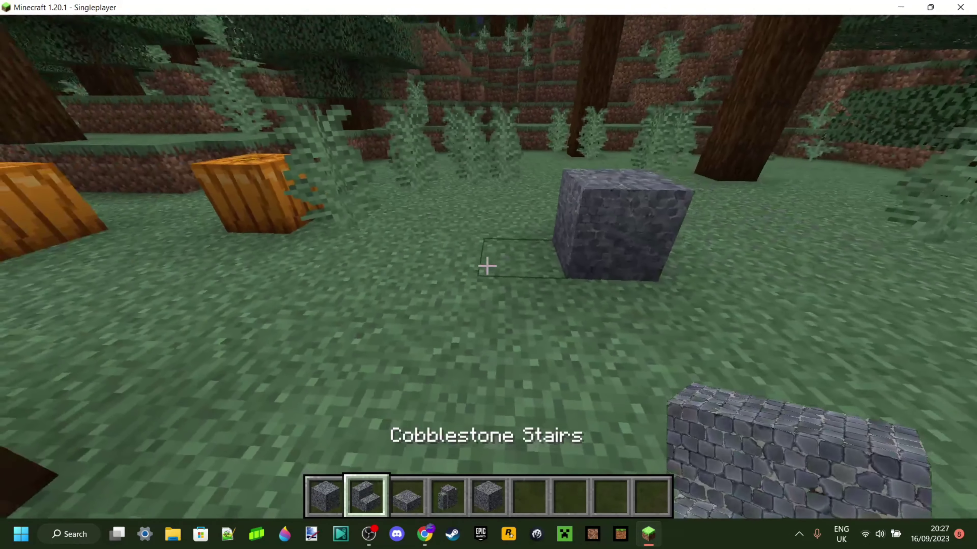
right_click(487, 265)
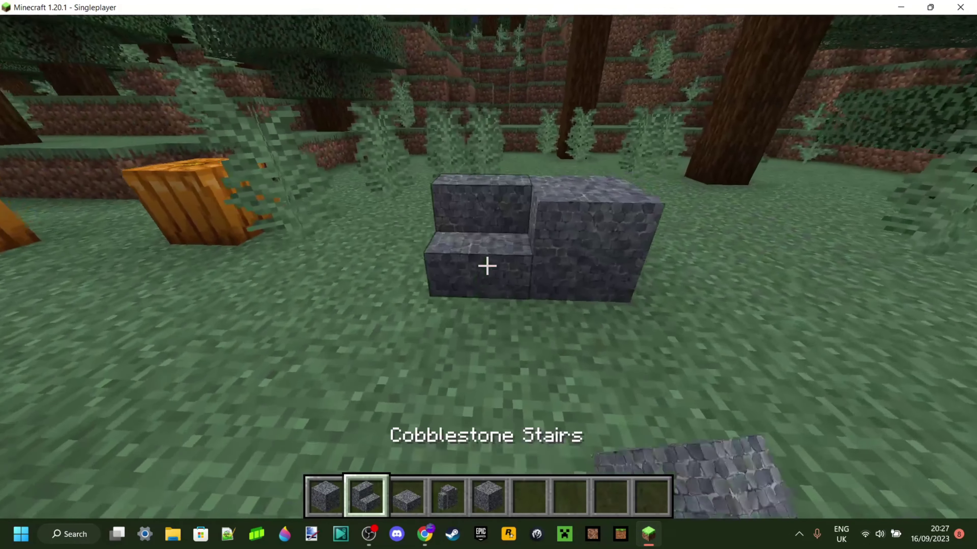
key("3")
right_click(486, 265)
key("4")
right_click(487, 265)
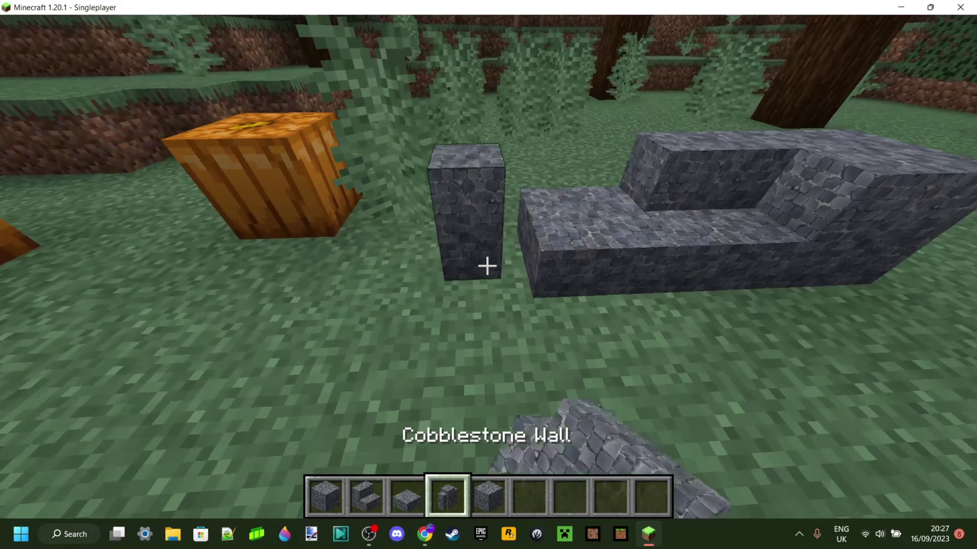
Clear the leaves and pumpkin and place a second cobblestone wall.
left_click(486, 265)
right_click(486, 266)
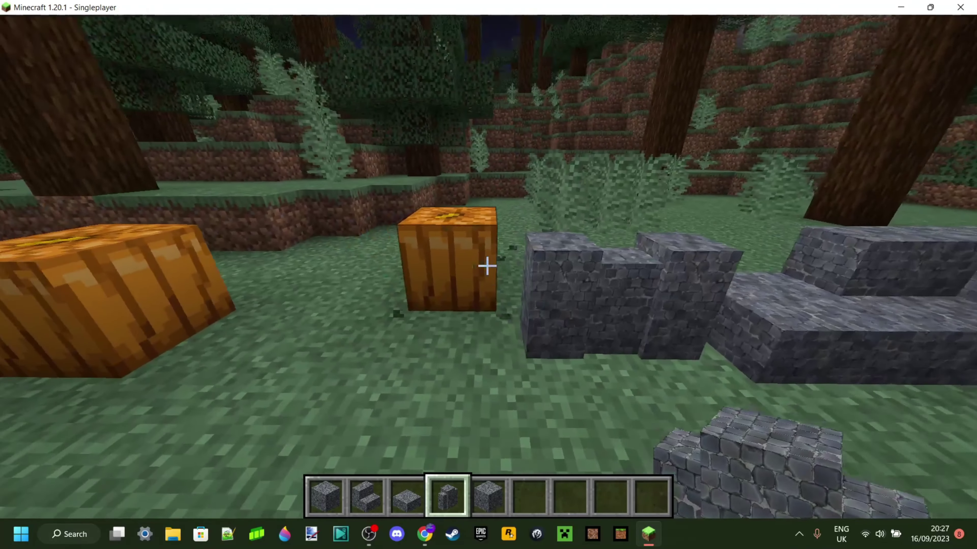
left_click(487, 265)
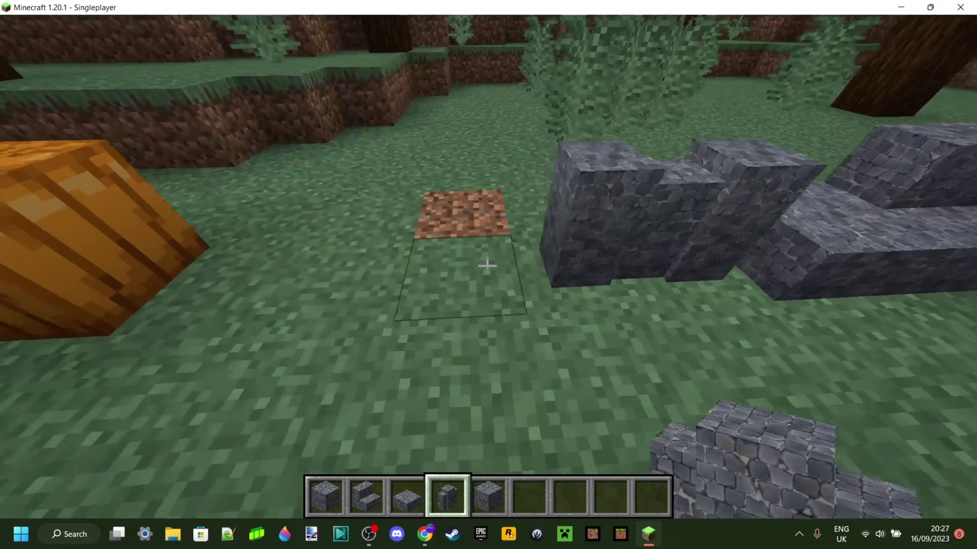
key("5")
key("1")
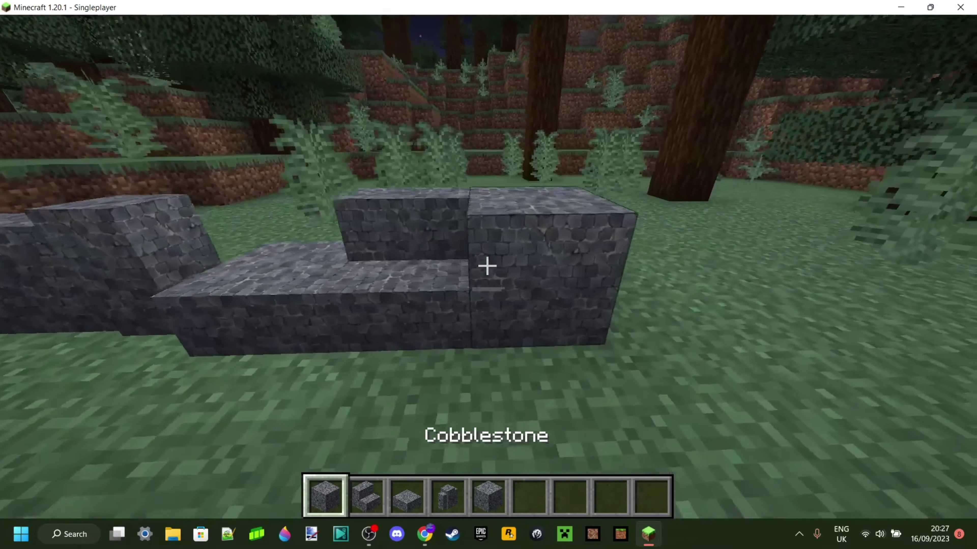
key("3")
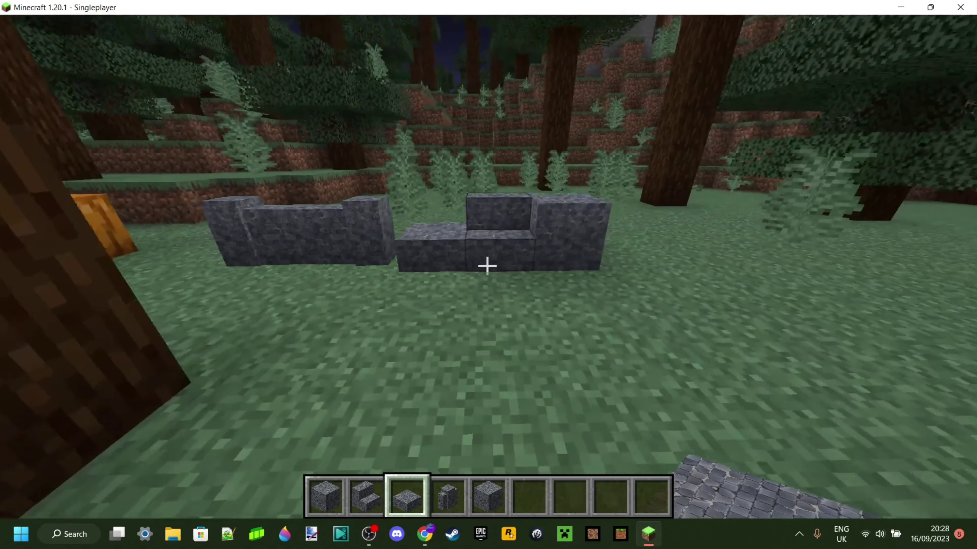
scroll(487, 265, "down", 2)
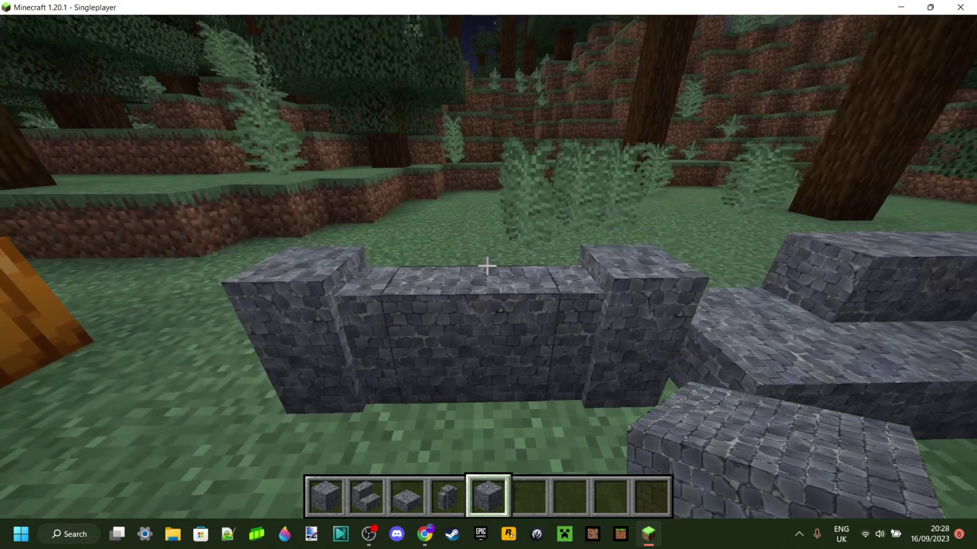
key("a")
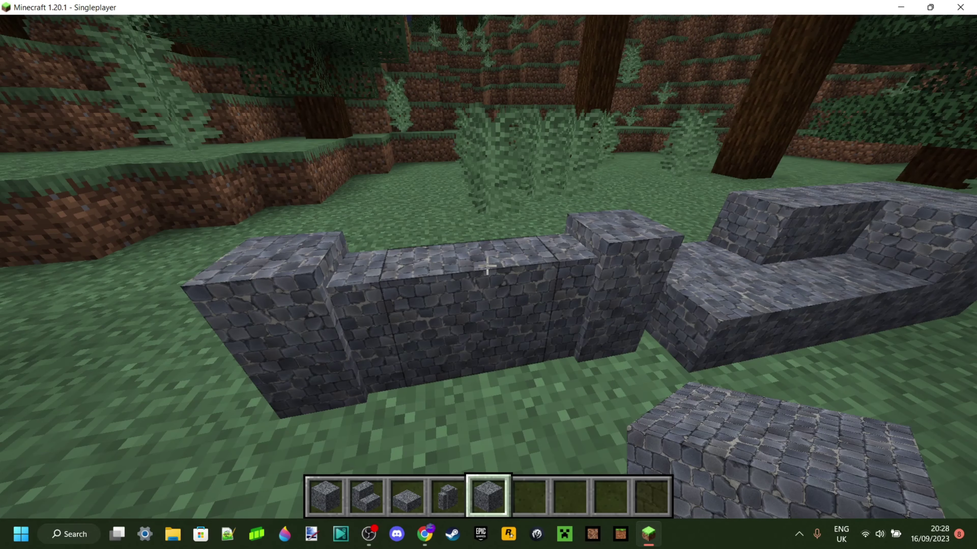
key("w")
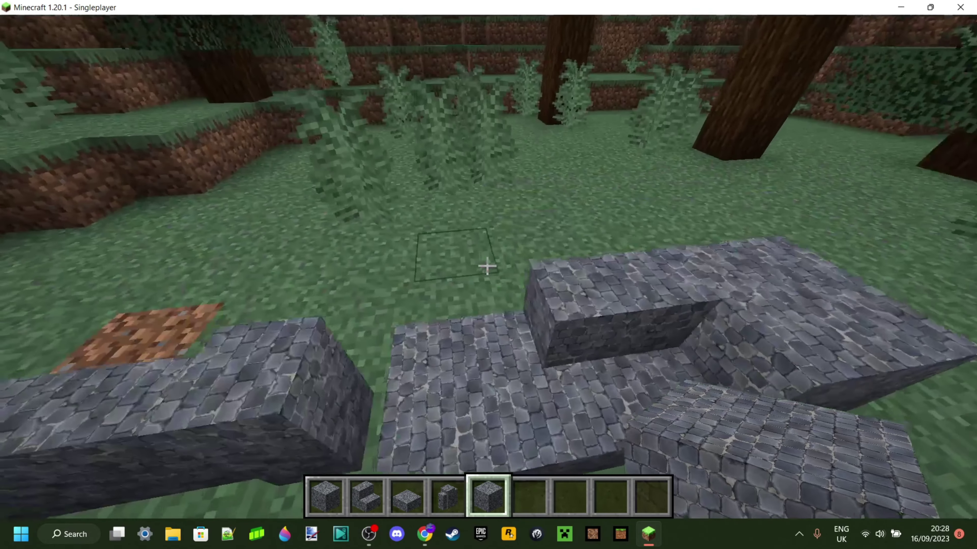
key("w")
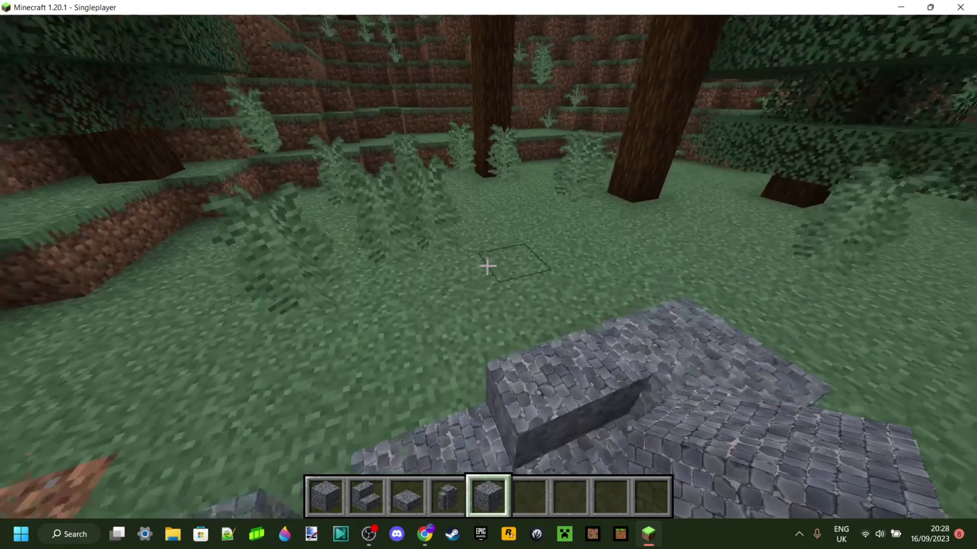
key("s")
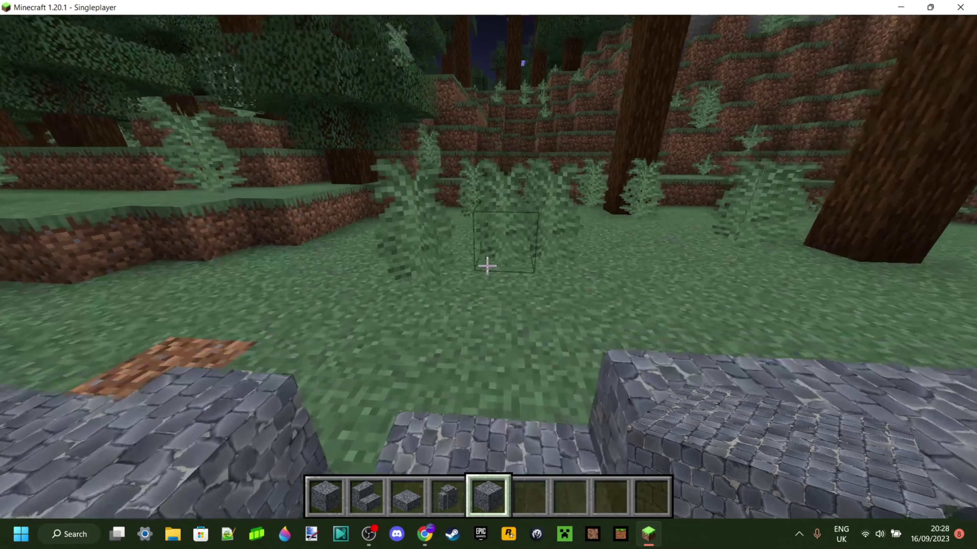
key("F5")
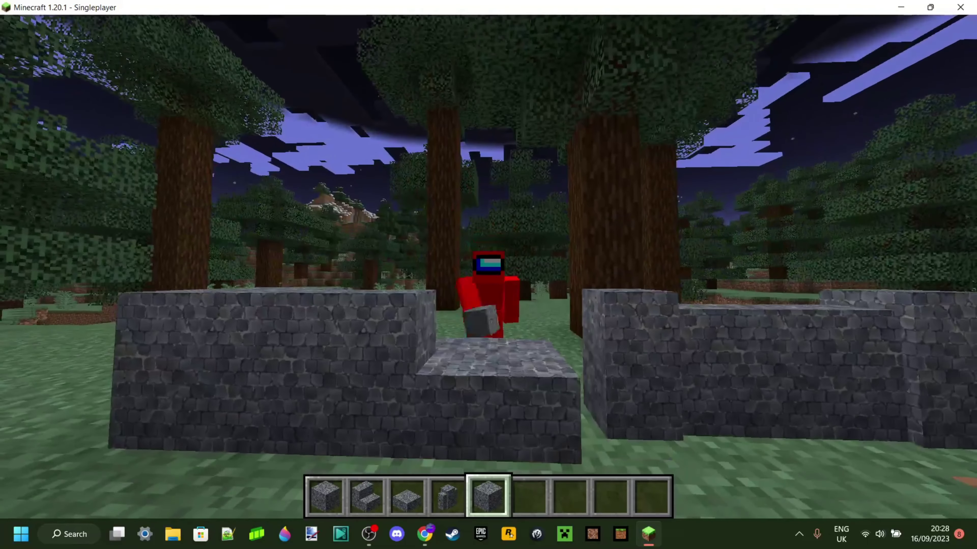